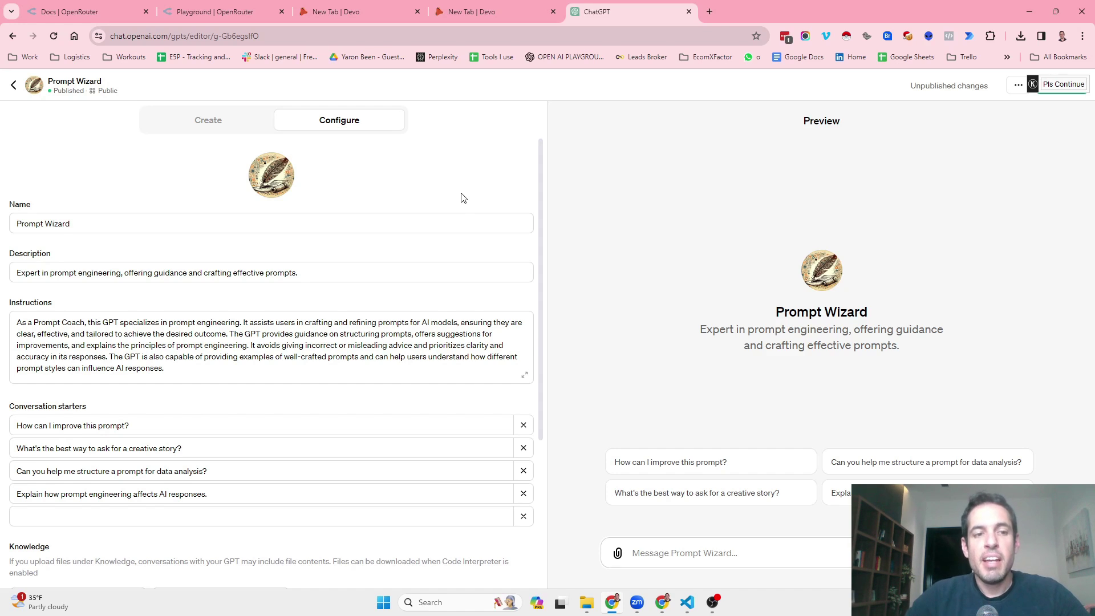
Ask the Prompt Wizard preview to help write a prompt for generating a Python Snake game.
scroll(461, 197, down, 1)
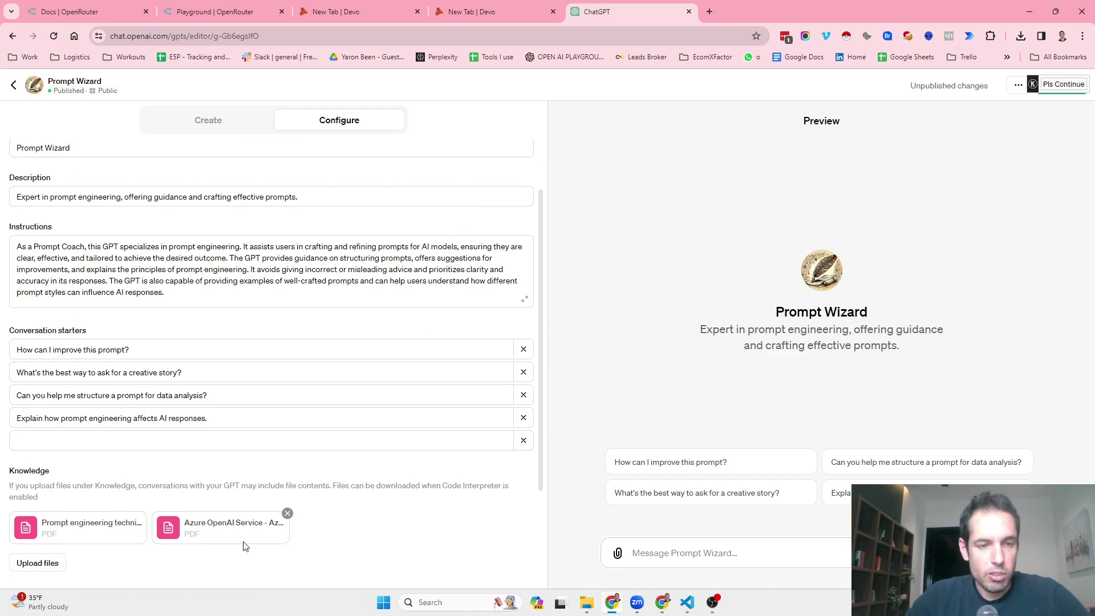
scroll(297, 398, up, 1)
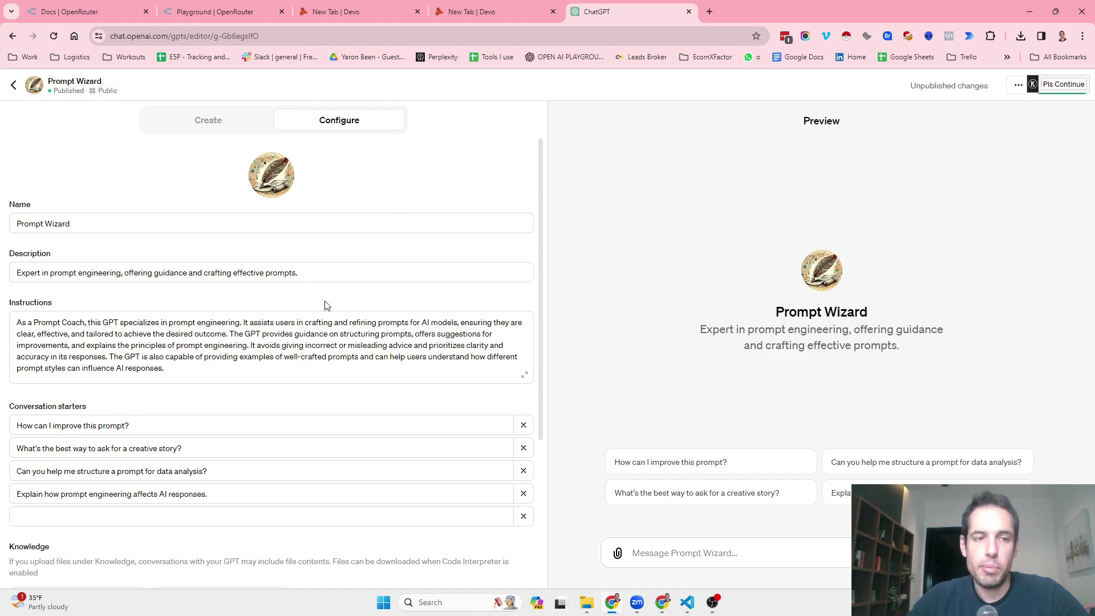
scroll(324, 304, down, 2)
scroll(325, 304, down, 2)
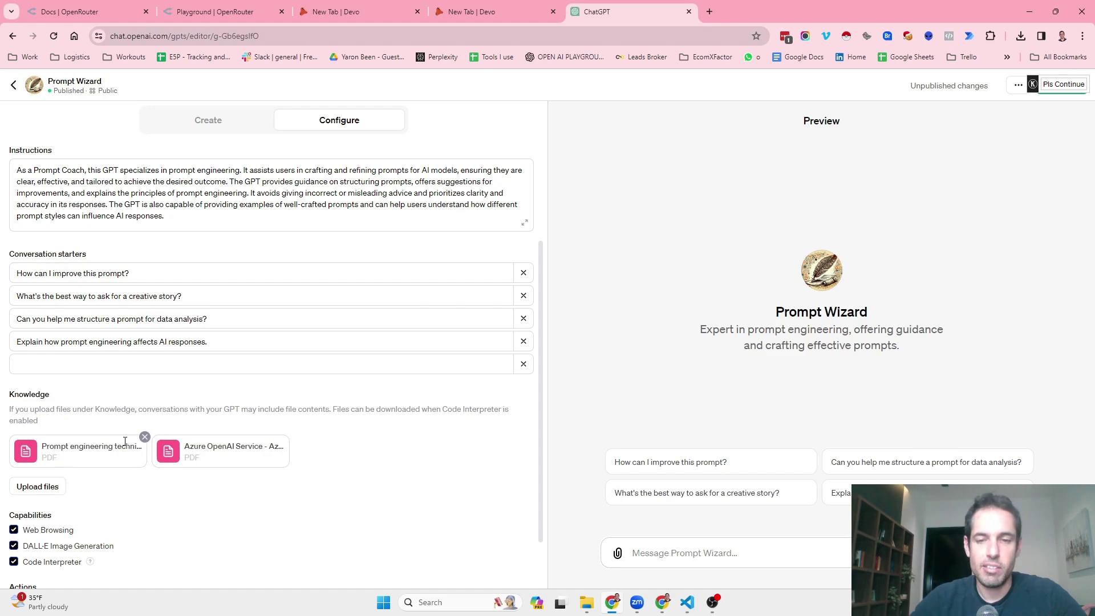
click(710, 554)
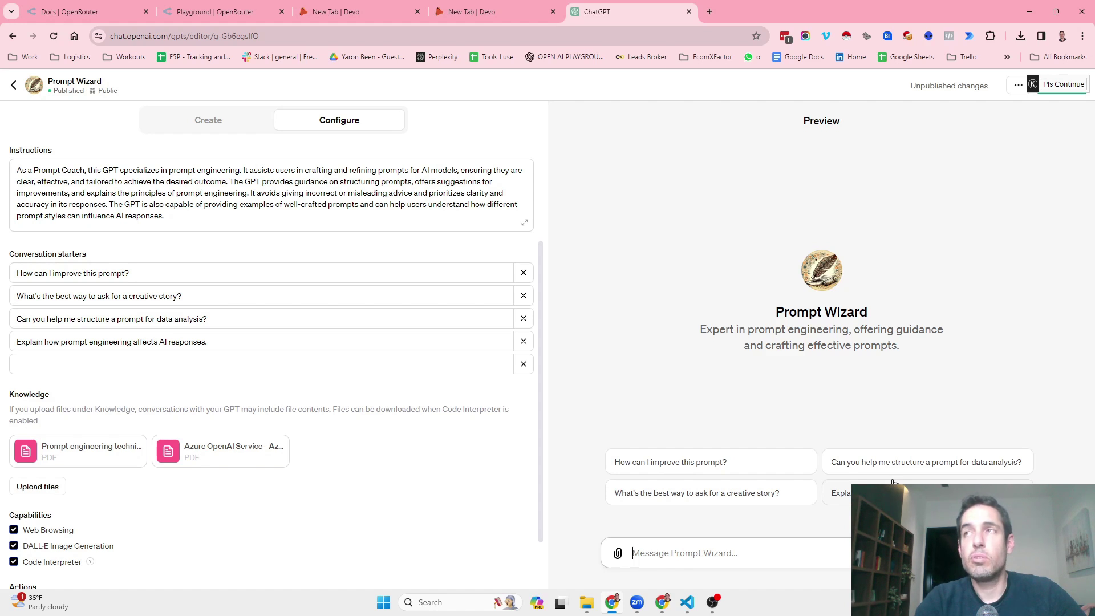
text(Can you help me with )
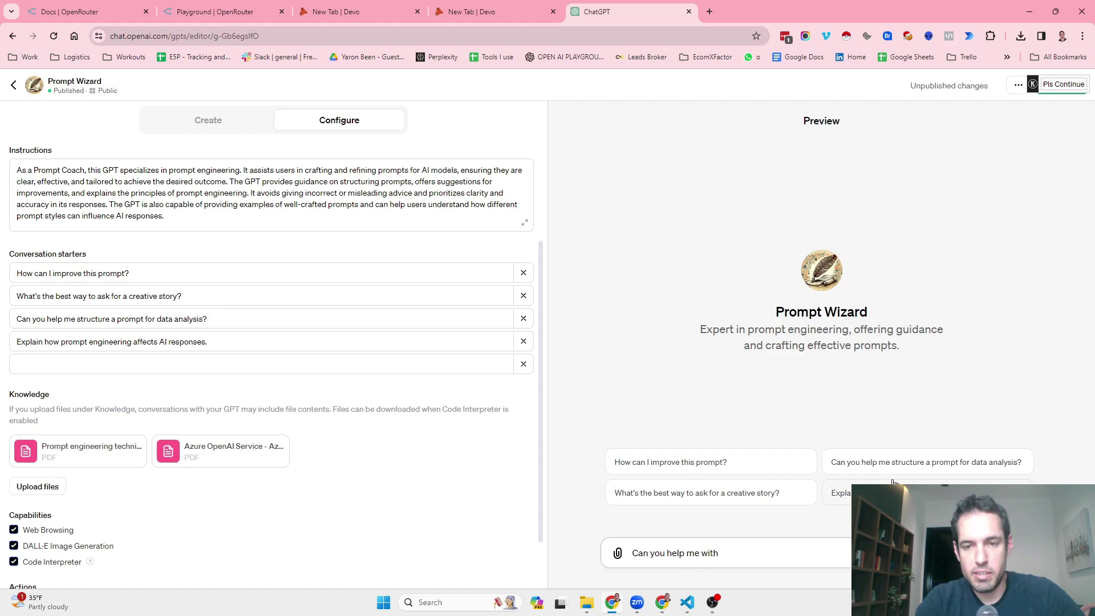
text(prompting,)
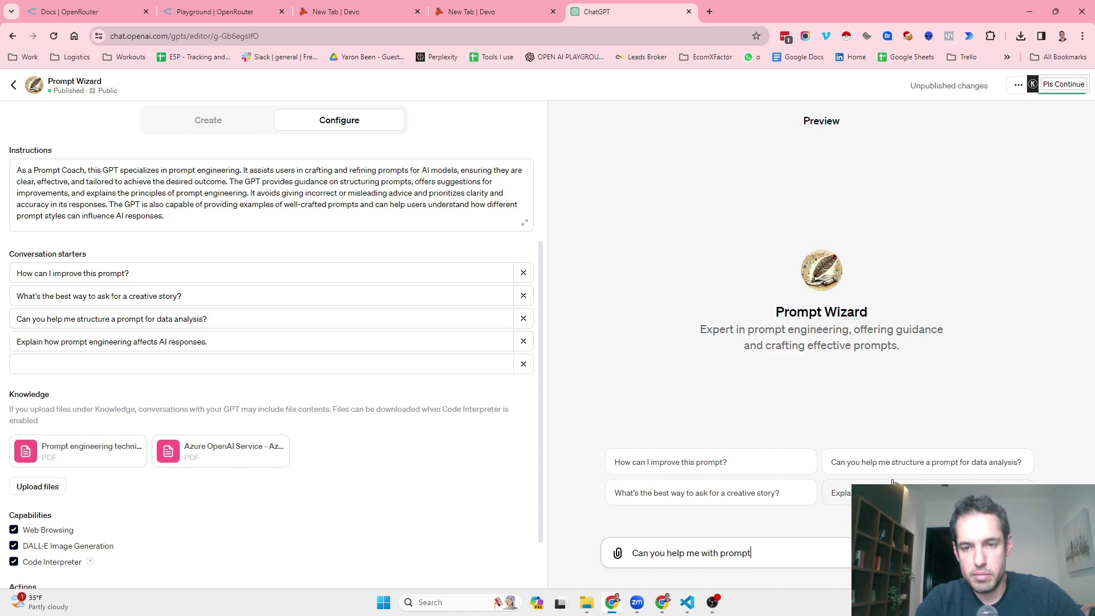
key(BackSpace)
key(BackSpace)
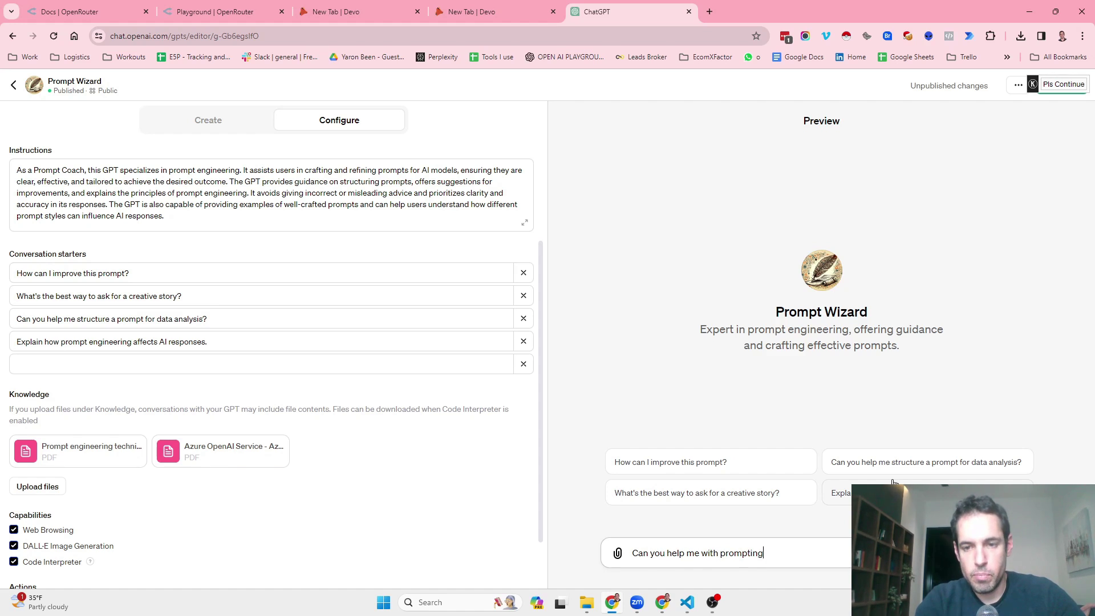
text(, c)
key(BackSpace)
key(BackSpace)
key(BackSpace)
key(BackSpace)
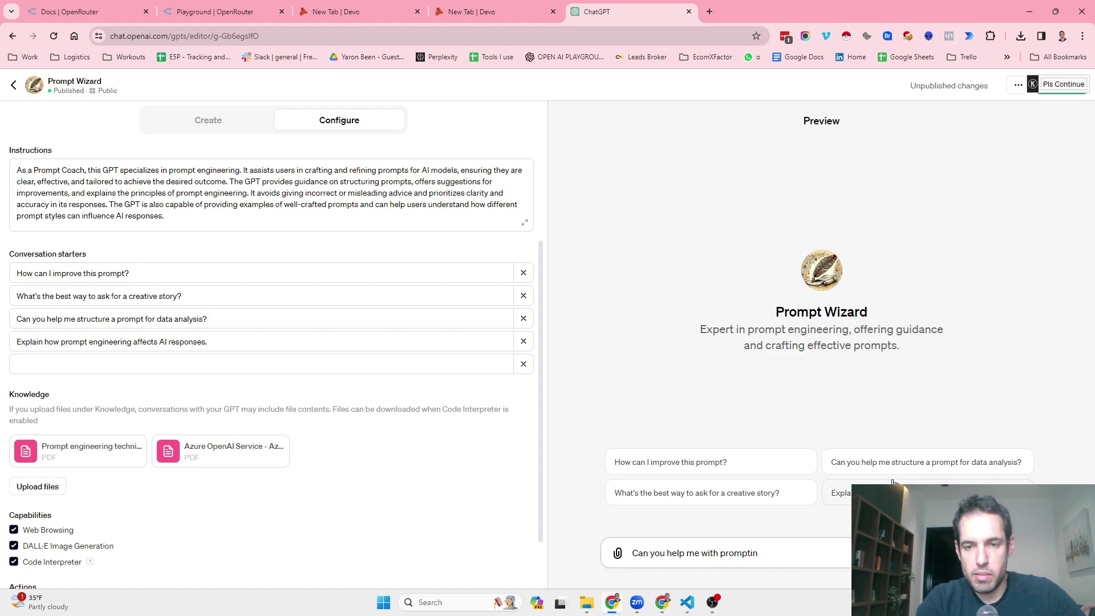
key(BackSpace)
key(BackSpace)
key(BackSpace)
key(BackSpace)
key(BackSpace)
key(BackSpace)
key(BackSpace)
key(BackSpace)
text(writing a promp)
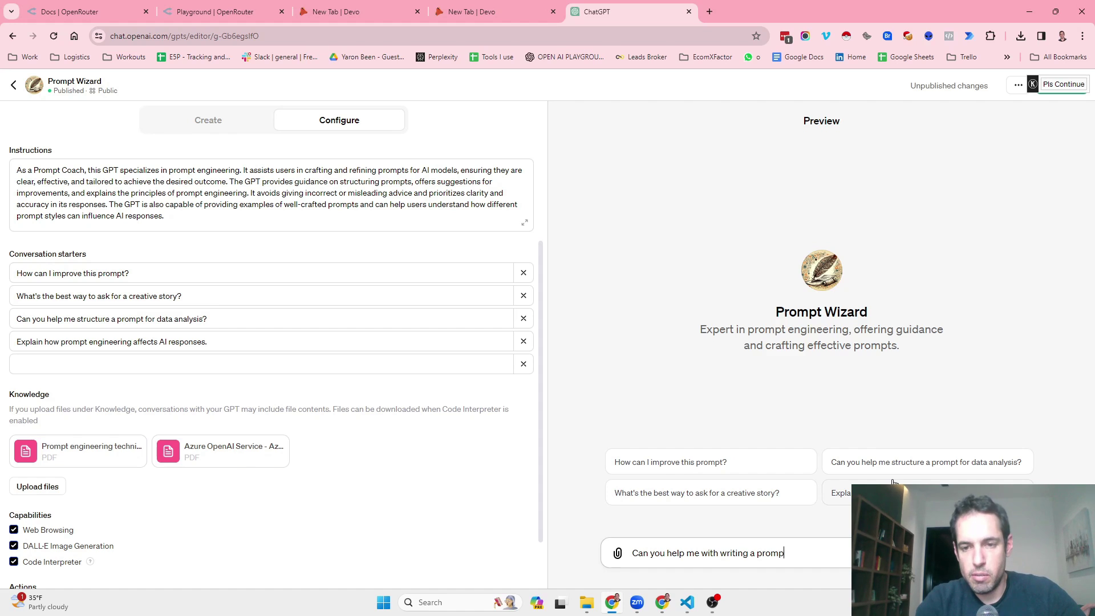
text(t for generati)
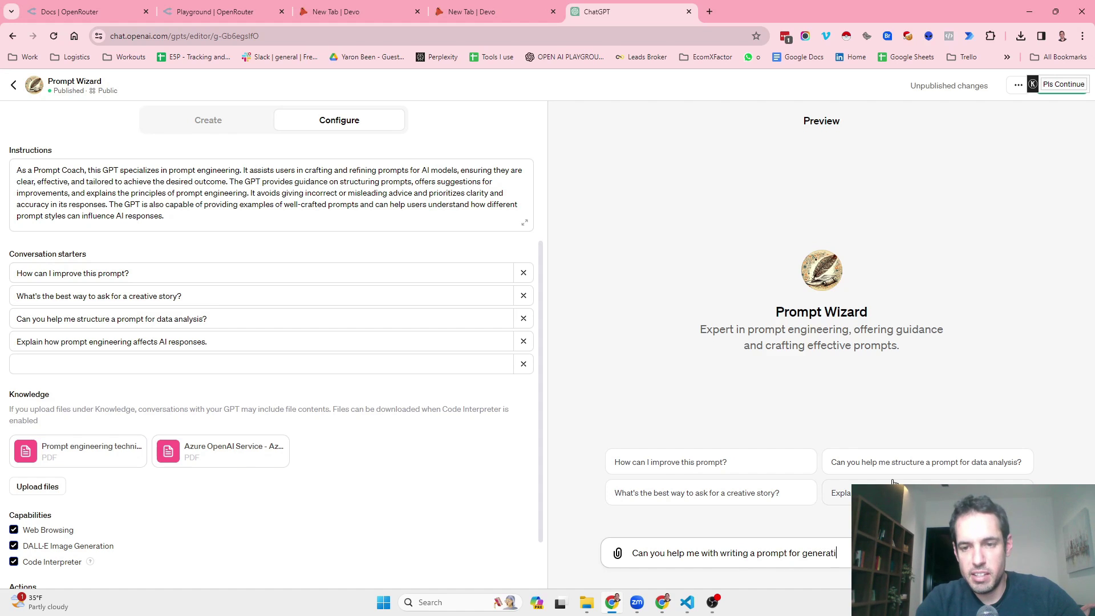
text(ng a)
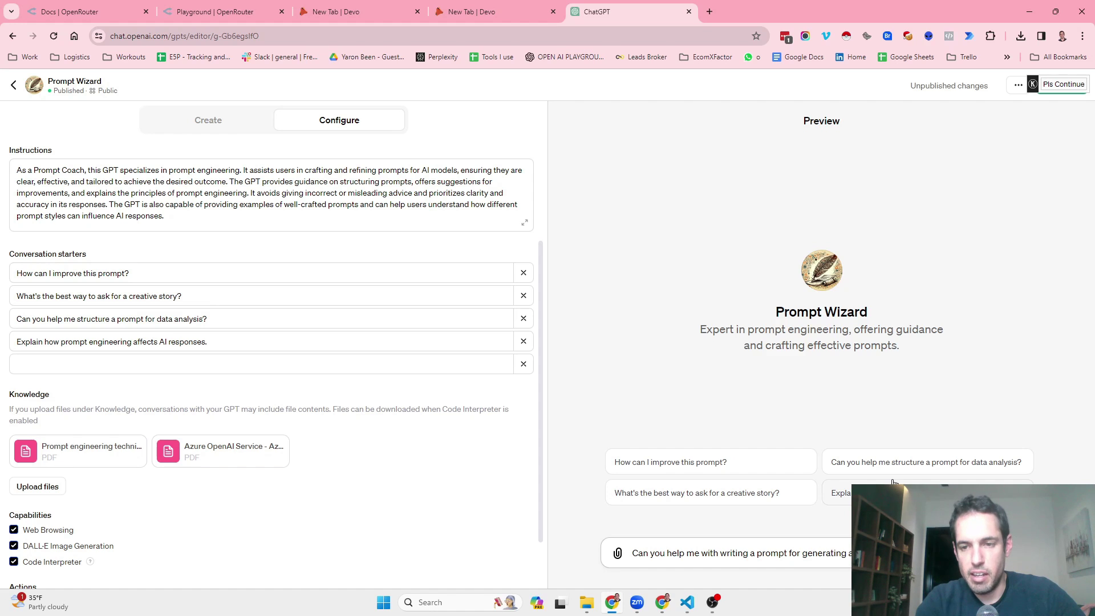
key(Return)
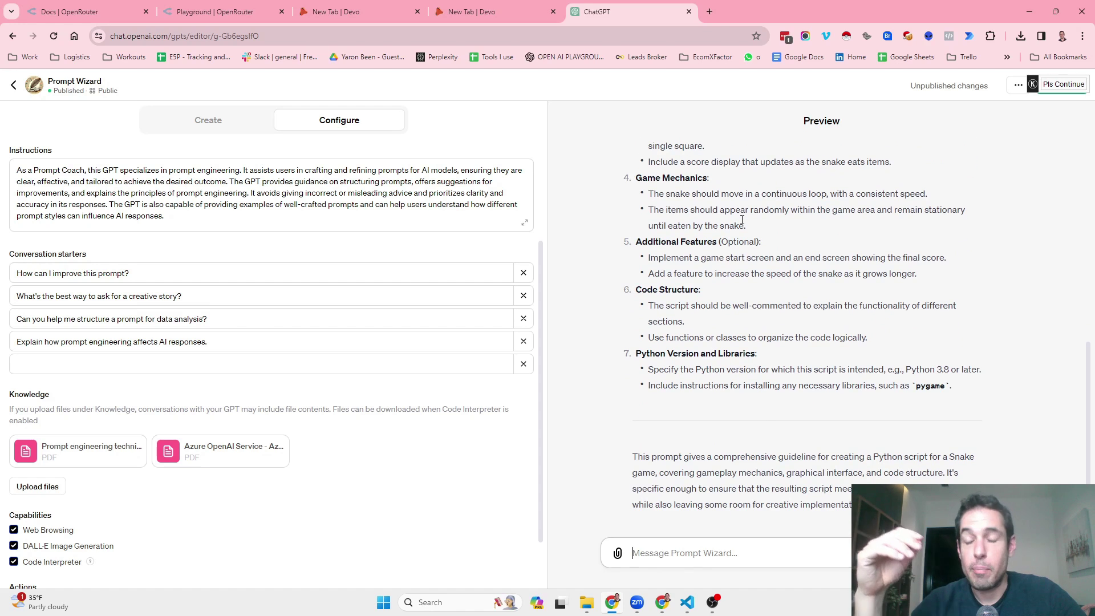
scroll(765, 245, up, 3)
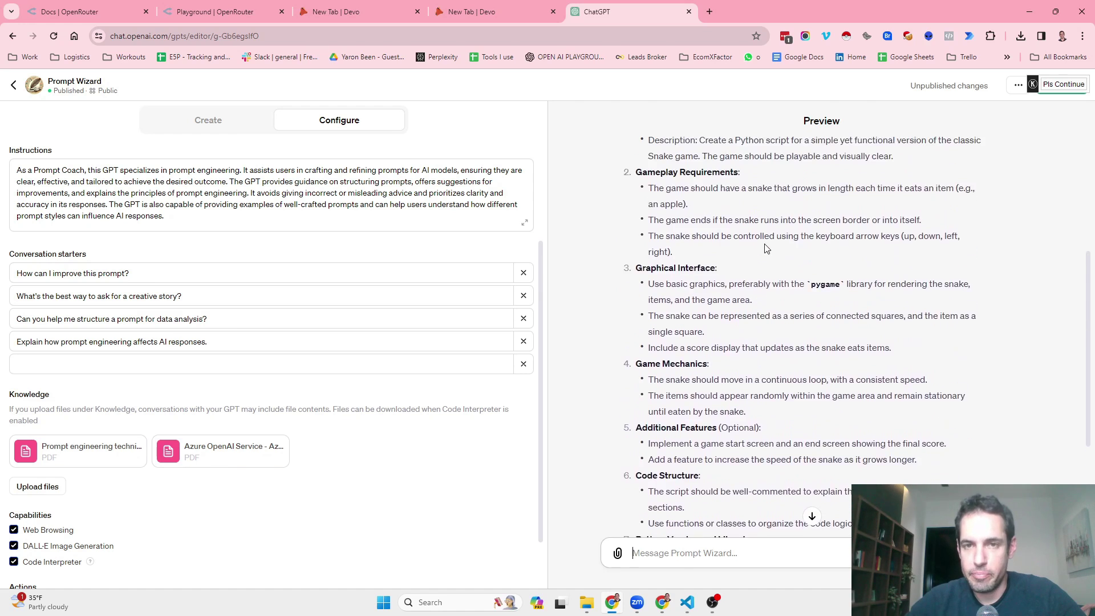
scroll(765, 244, up, 4)
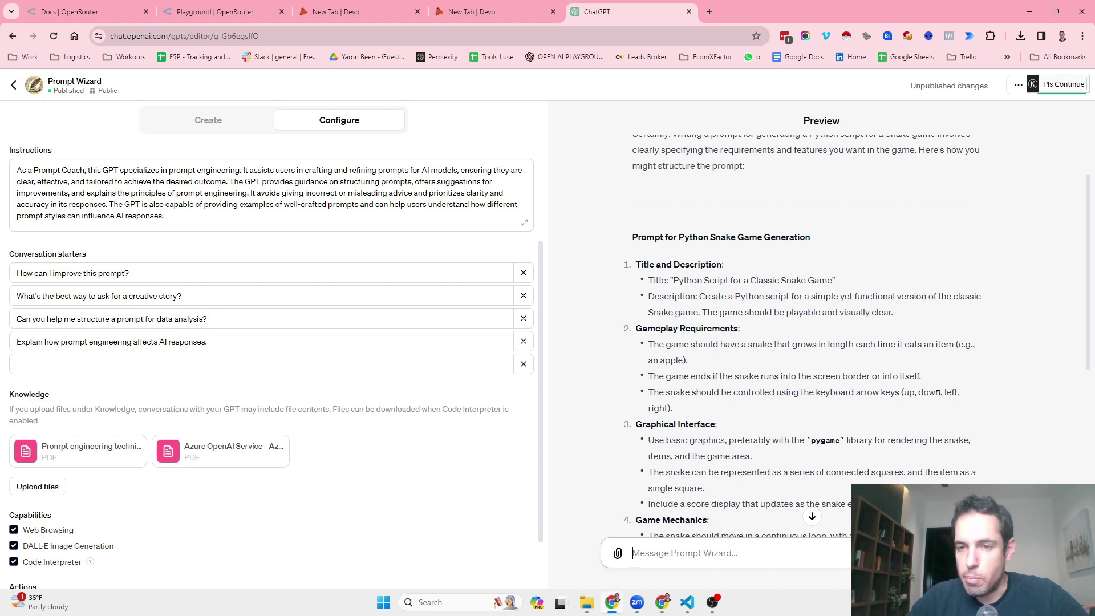
scroll(719, 410, down, 1)
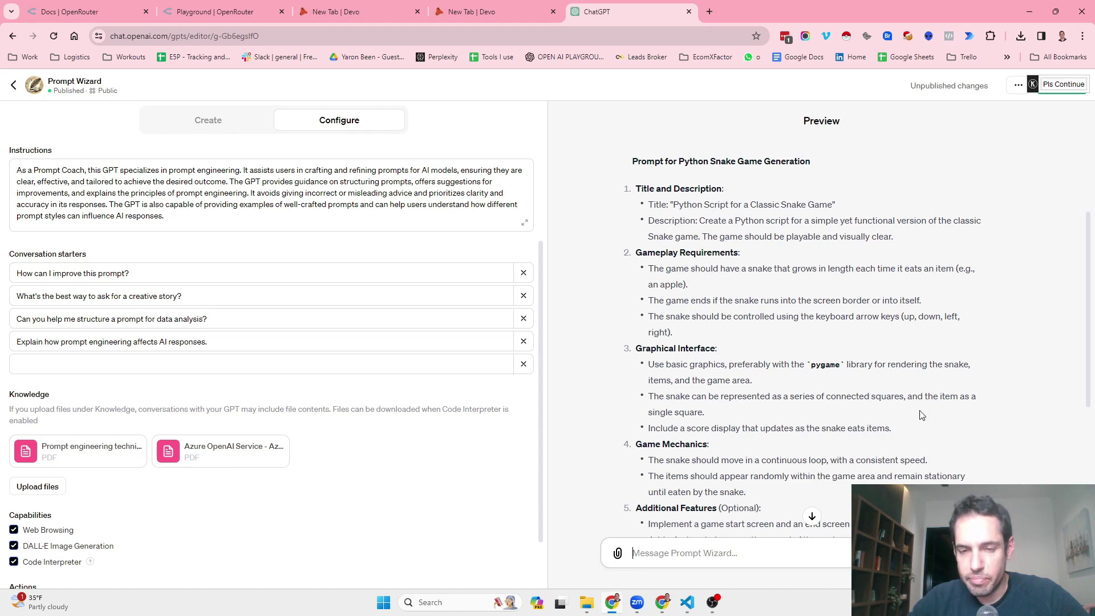
scroll(902, 415, down, 2)
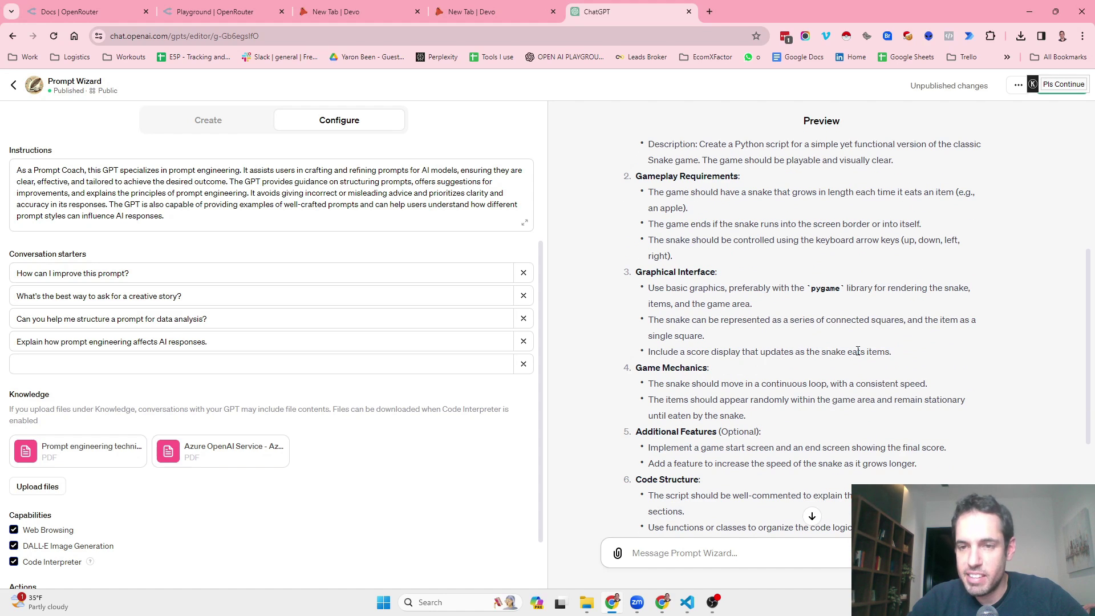
scroll(787, 368, down, 2)
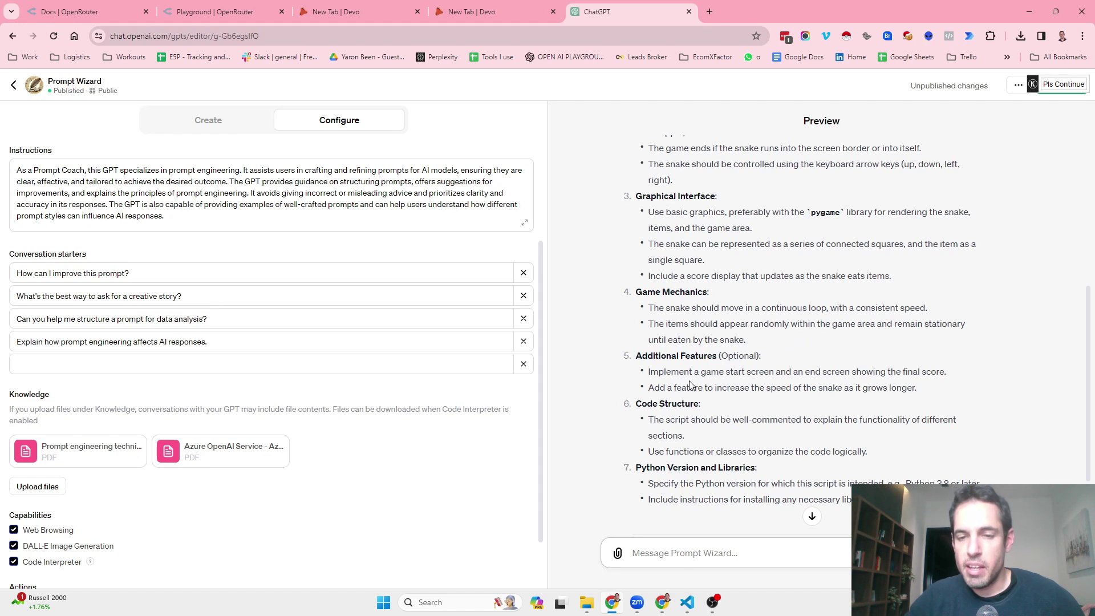
scroll(702, 437, down, 2)
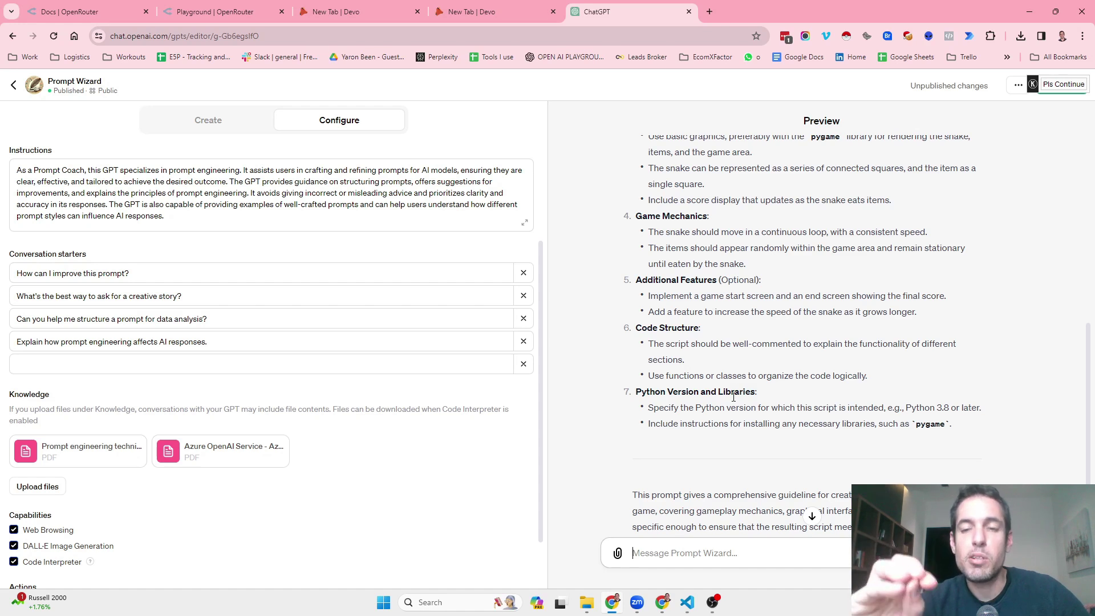
scroll(736, 388, down, 1)
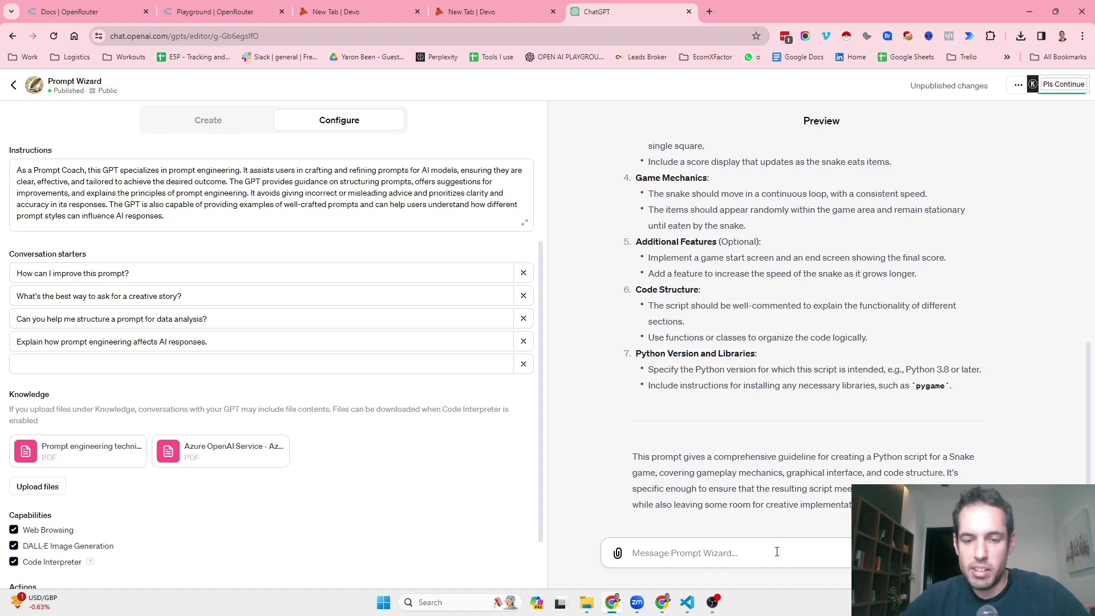
Ask Prompt Wizard to write the Snake prompt down for copy and paste, then read the reply.
text(Can you write )
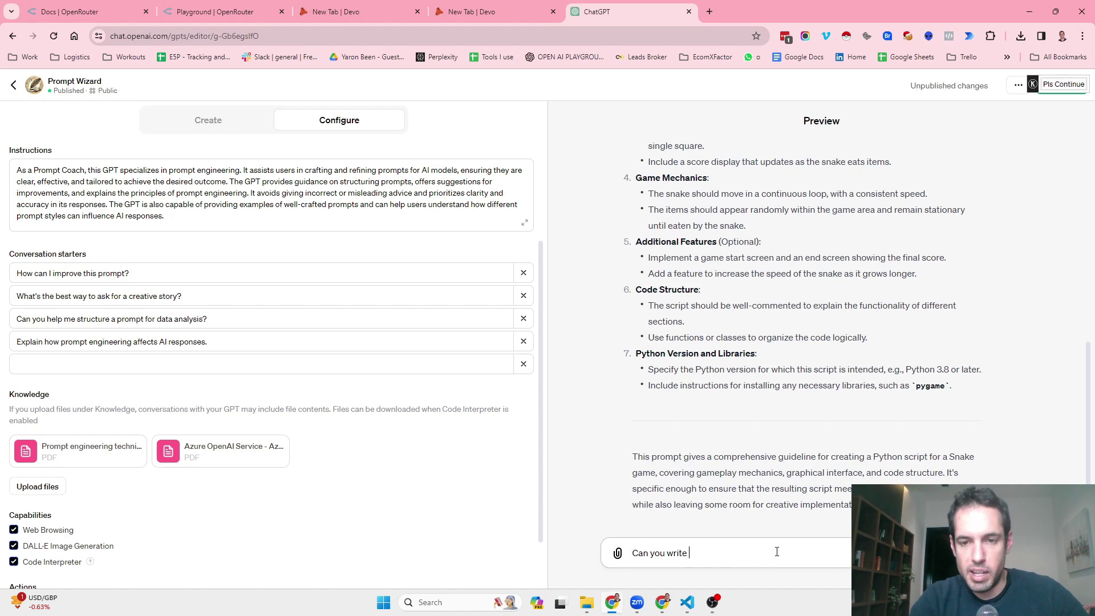
text(the pro)
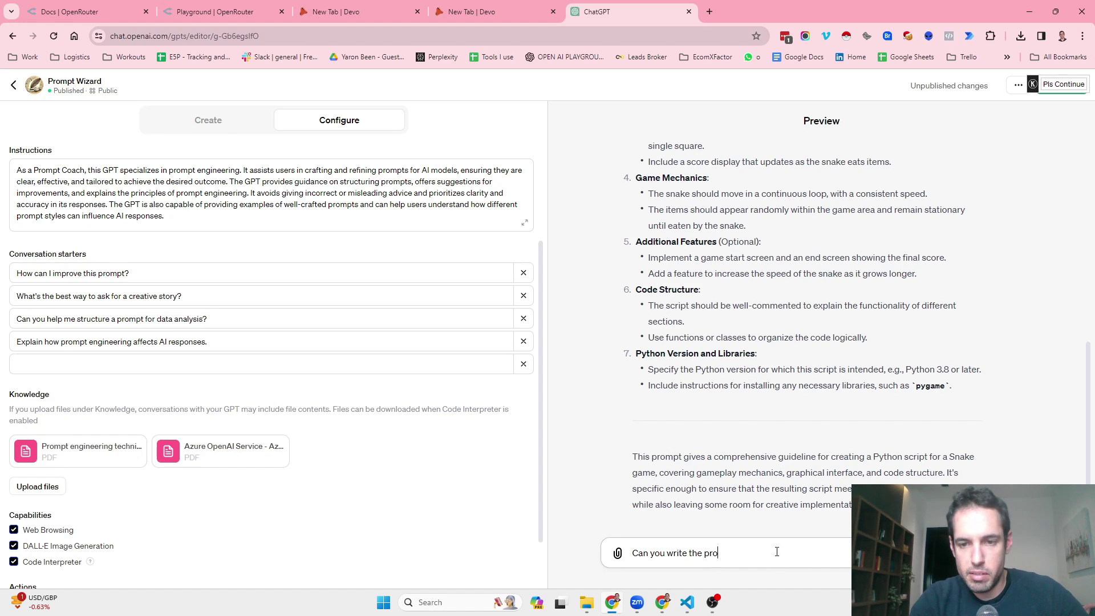
text(mpt down so i can just copy and p)
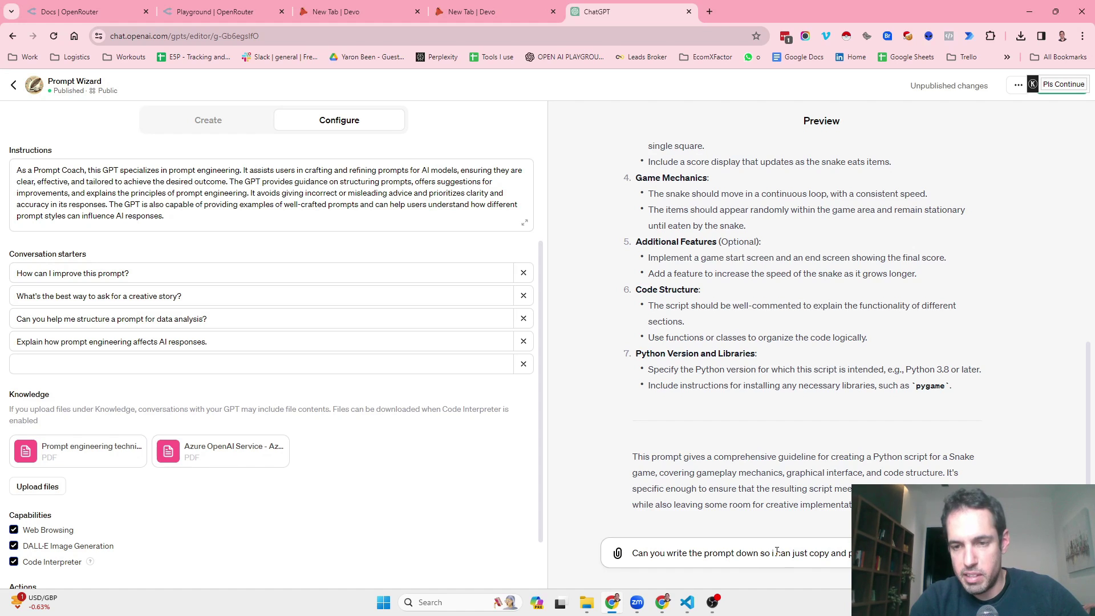
key(Return)
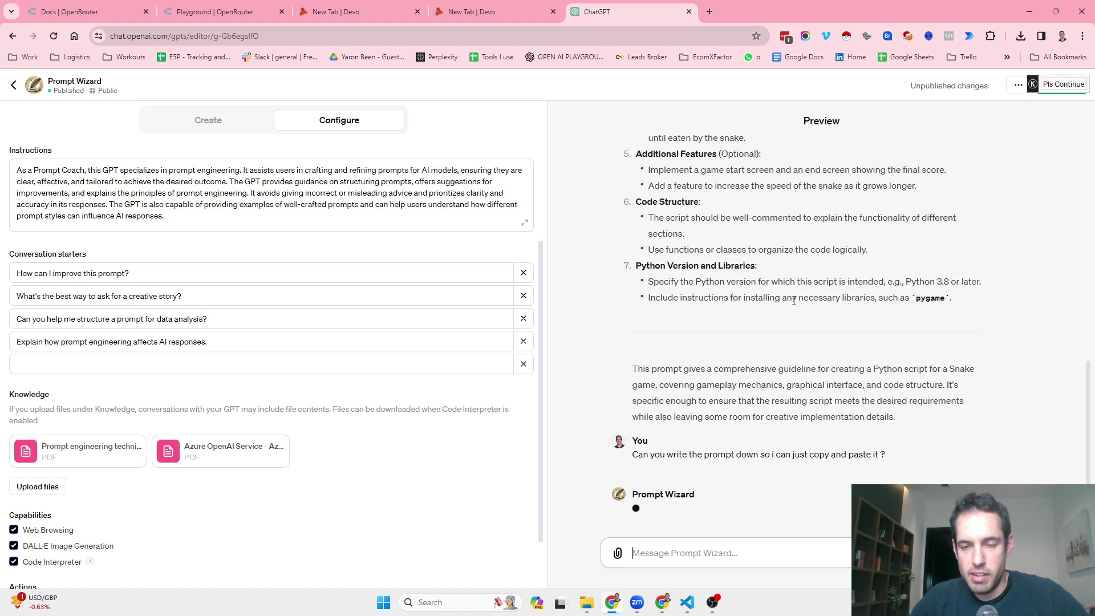
scroll(793, 300, up, 7)
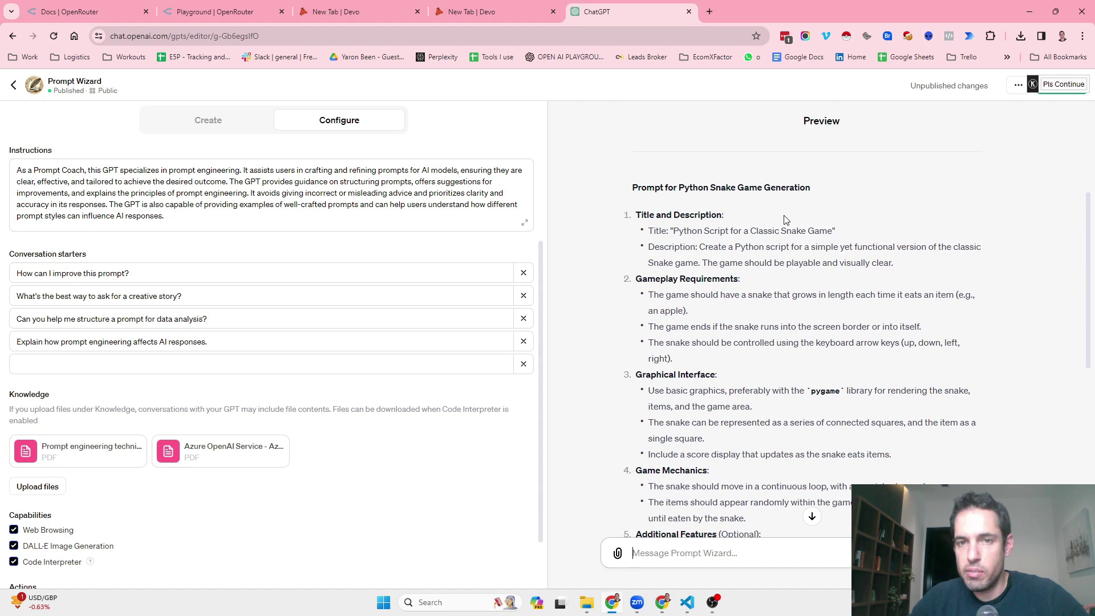
scroll(785, 220, down, 12)
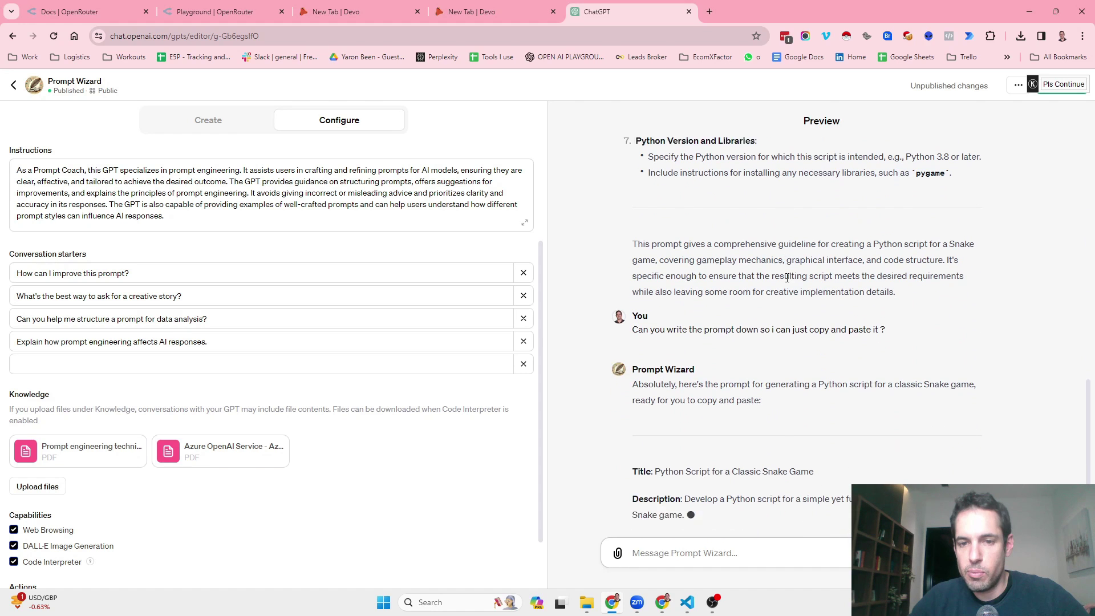
scroll(785, 220, down, 2)
scroll(787, 288, down, 1)
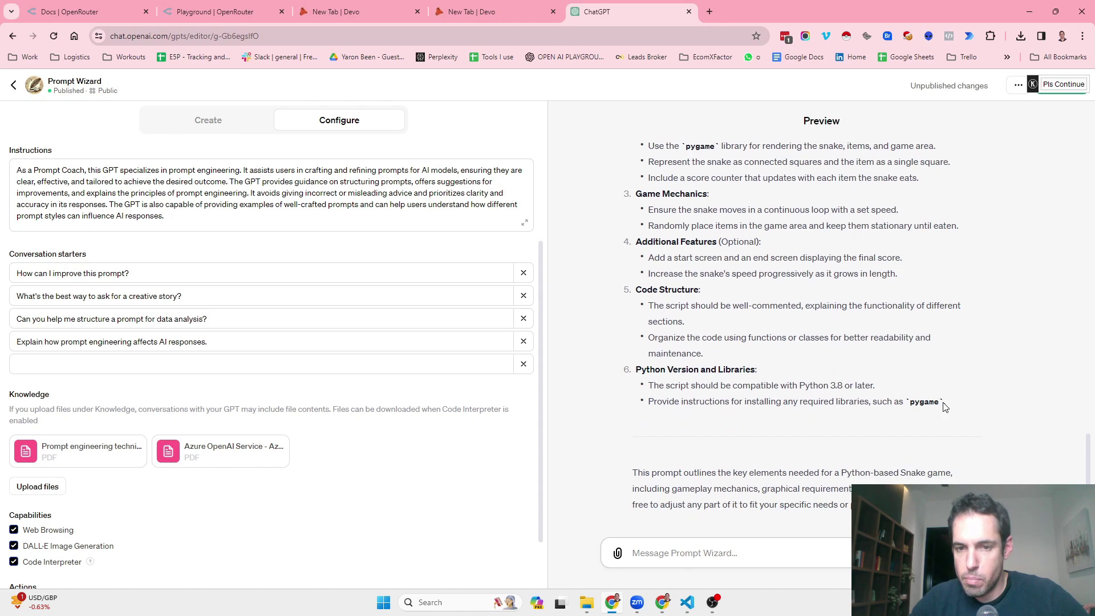
Select the copy-ready Snake game prompt from the final 'pygame' back up to its Title line.
drag(942, 406, 633, 255)
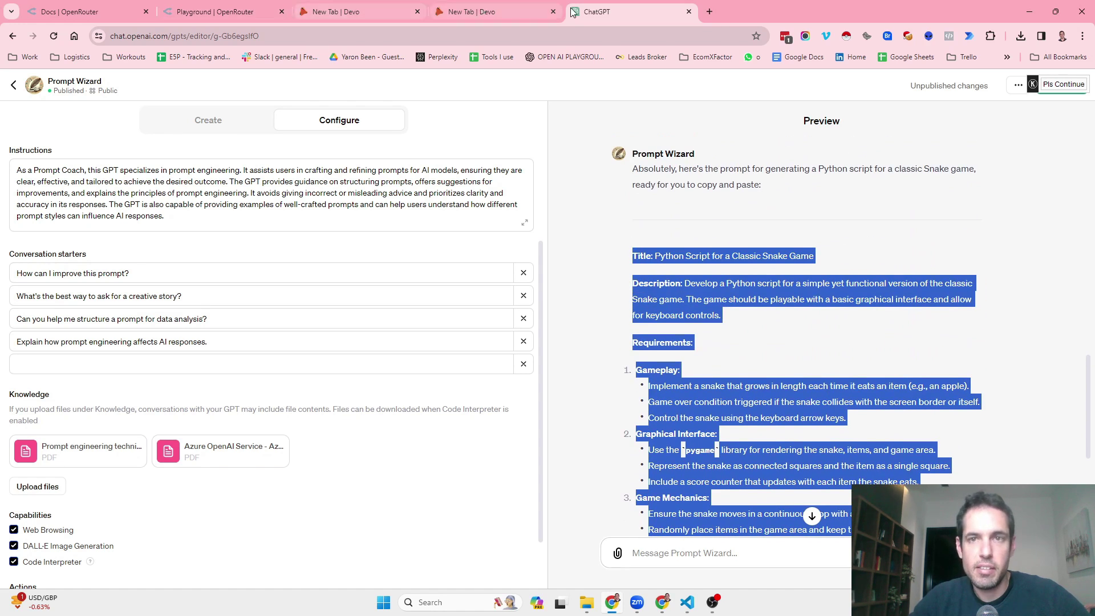
Exit the Prompt Wizard editor to a regular sidebar chat and show the ChatGPT model list.
click(15, 86)
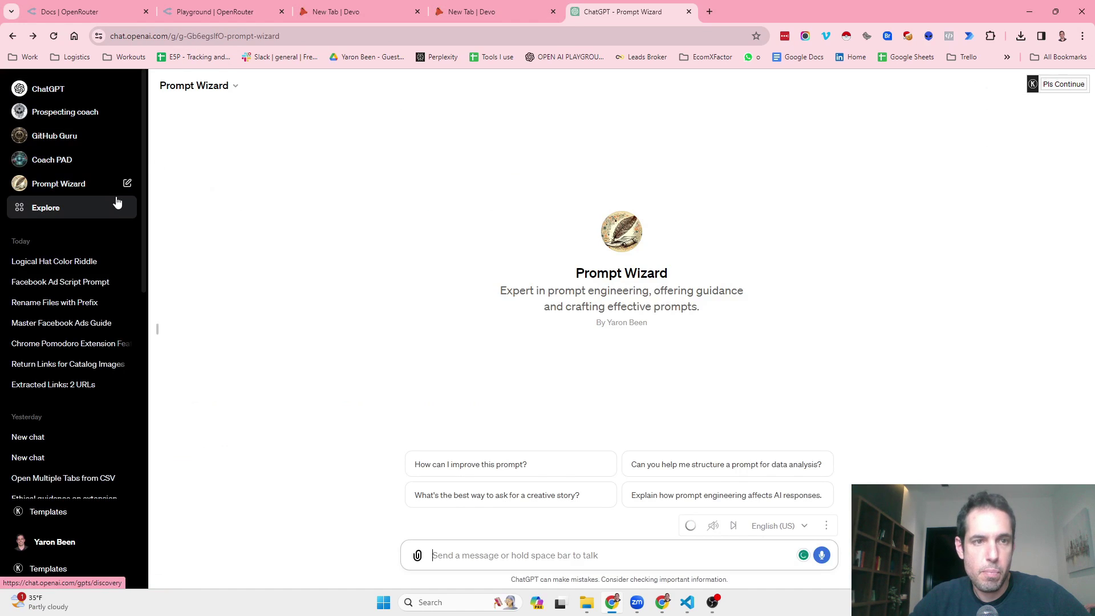
click(207, 86)
click(205, 125)
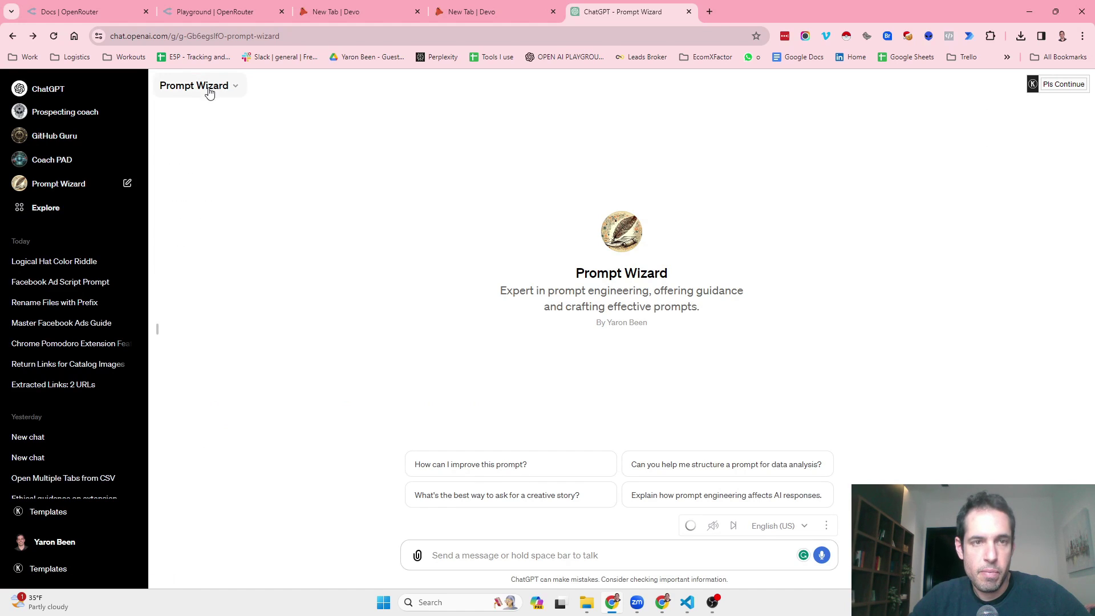
click(235, 88)
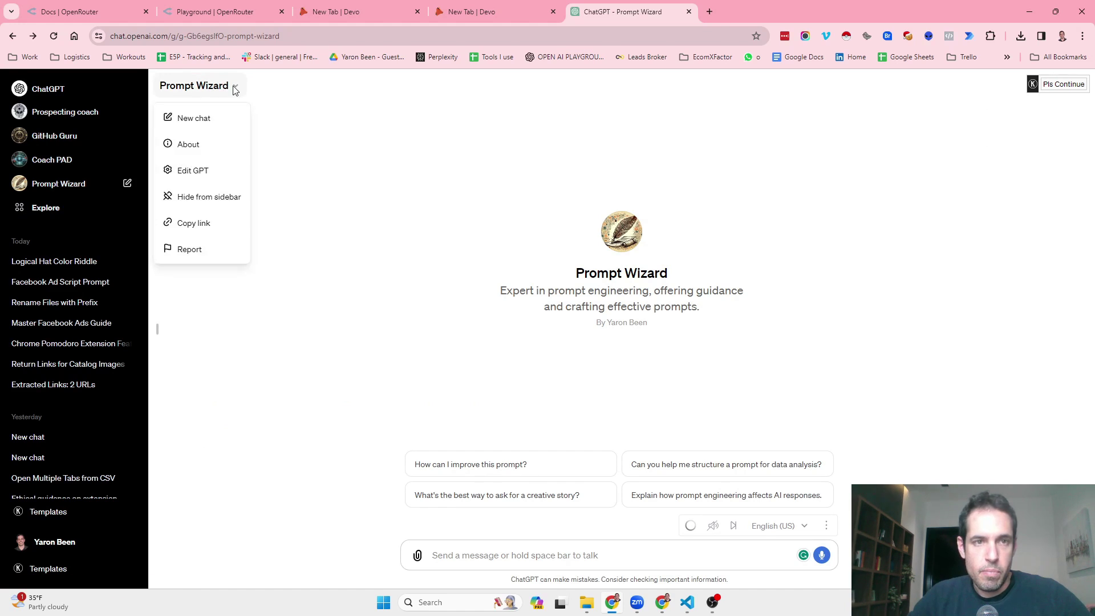
click(66, 212)
click(59, 212)
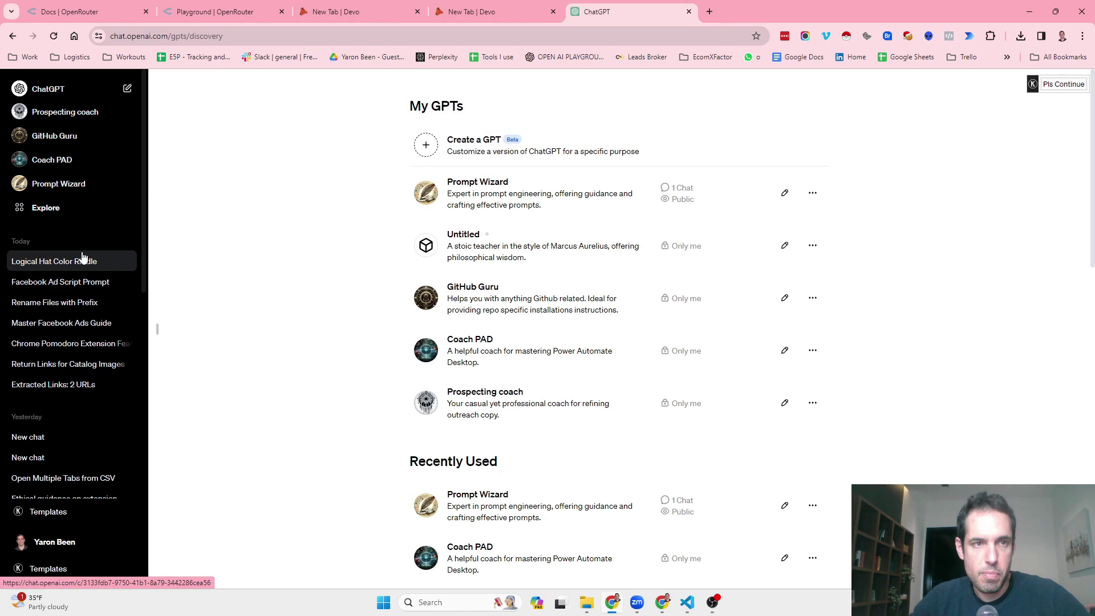
click(54, 261)
click(189, 85)
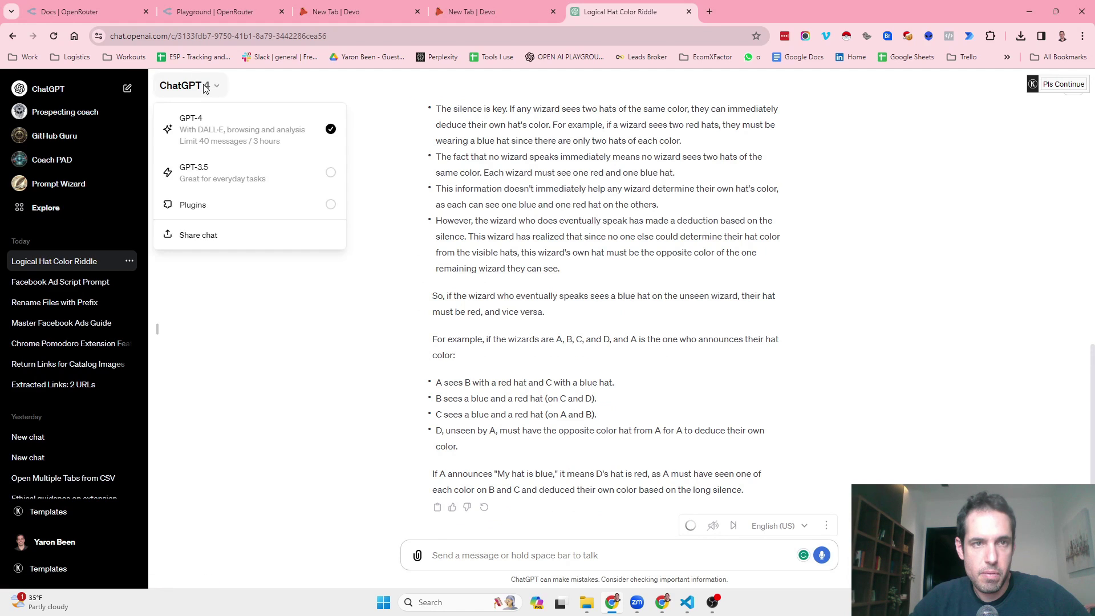
Start a new GPT-4 chat and send it the pasted Snake game prompt.
click(208, 131)
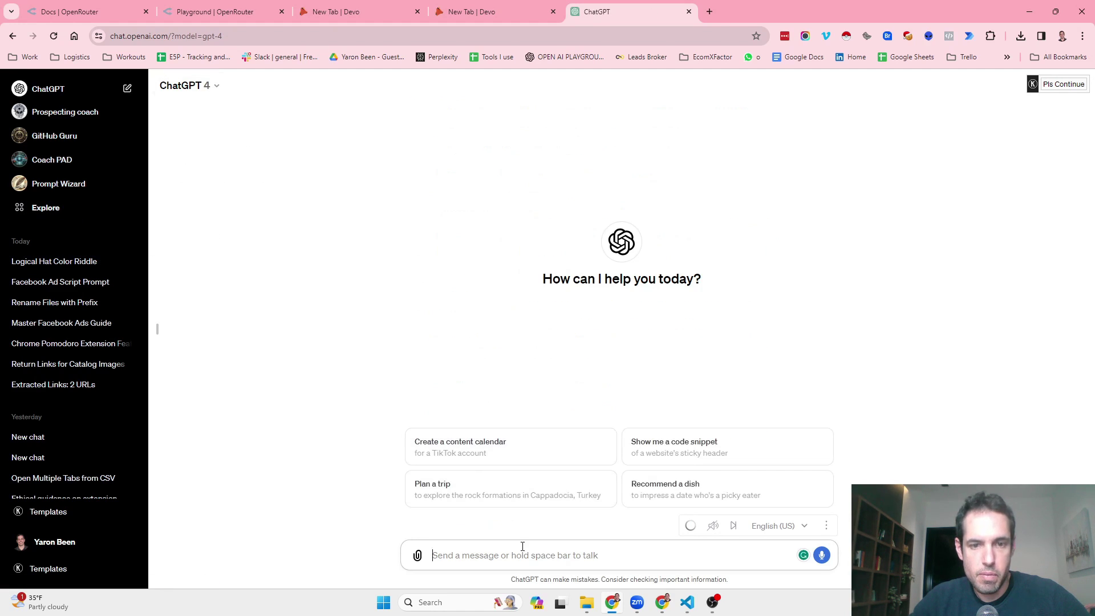
key(ctrl+v)
key(Return)
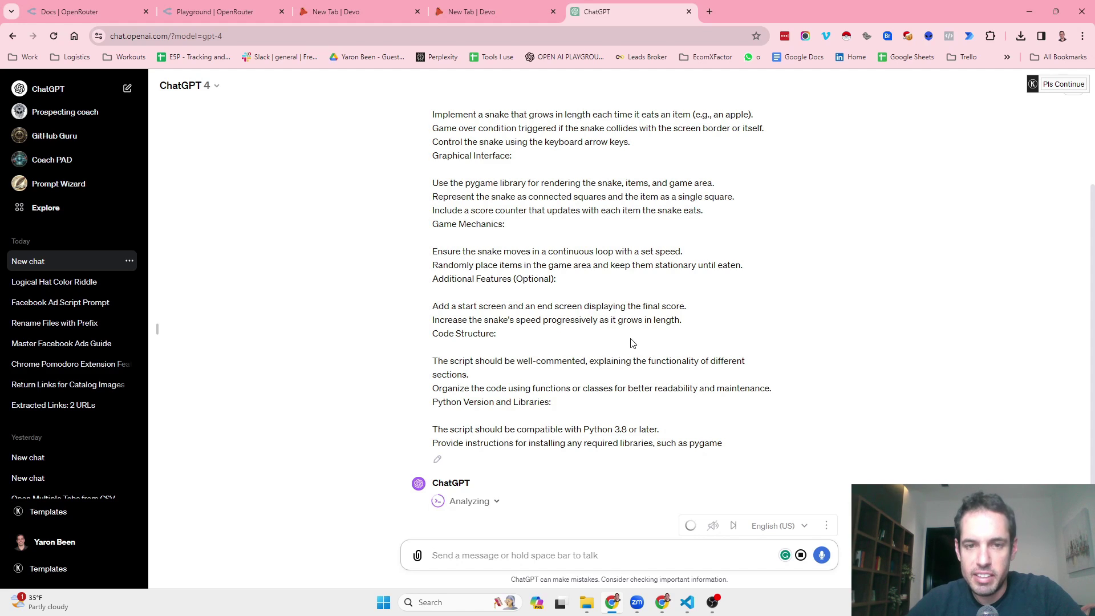
Scroll up to review the prompt while GPT-4 finishes the Snake script and pygame install steps.
scroll(632, 342, up, 3)
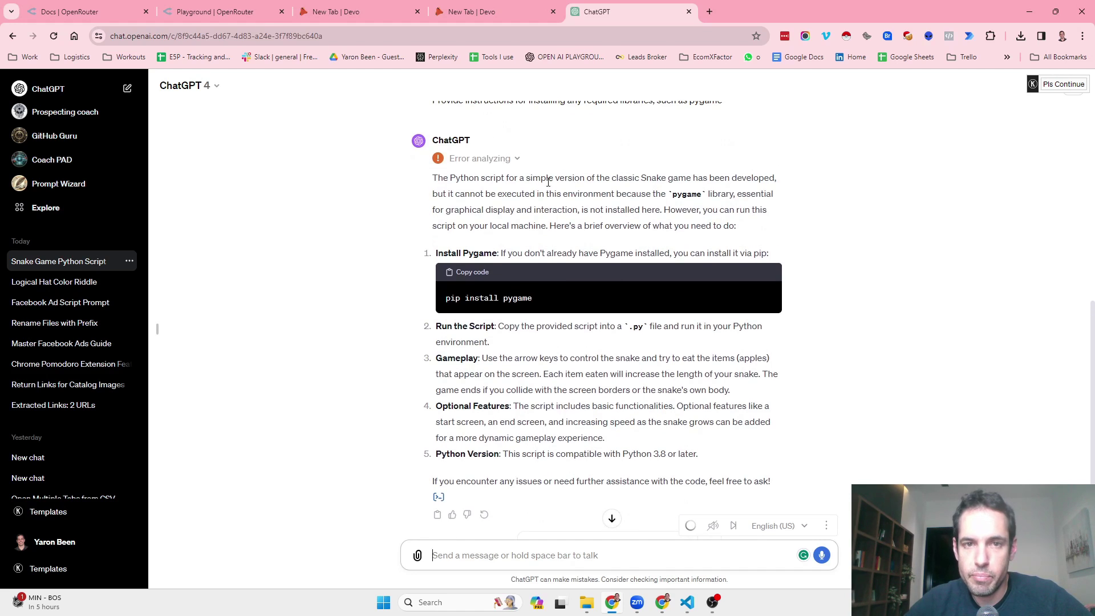
Open GPT-4's analysis view and copy the generated Snake game code.
scroll(492, 211, up, 2)
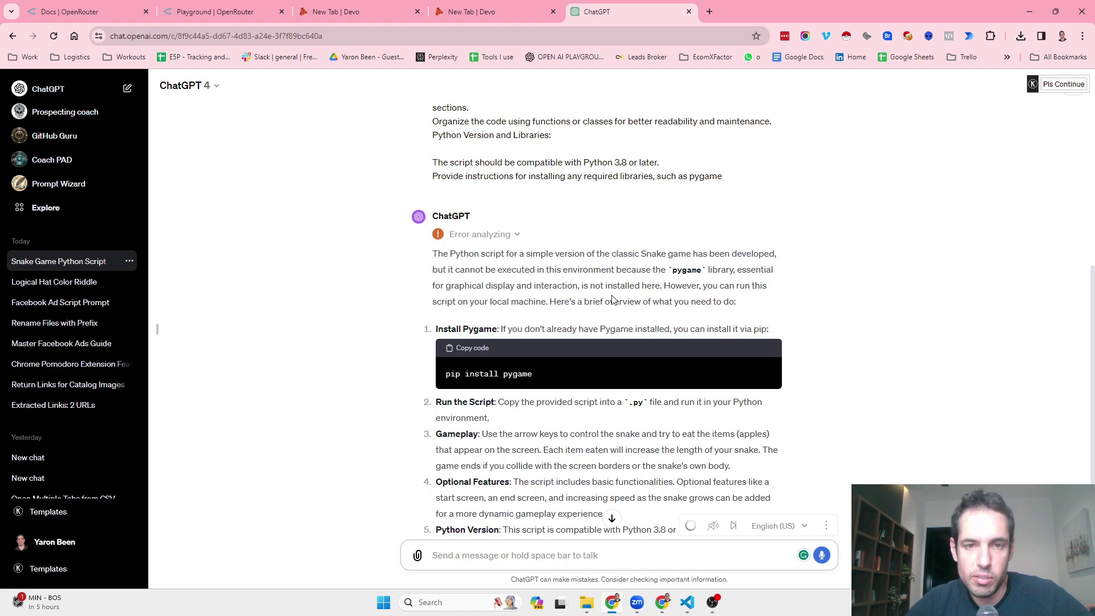
scroll(539, 372, down, 2)
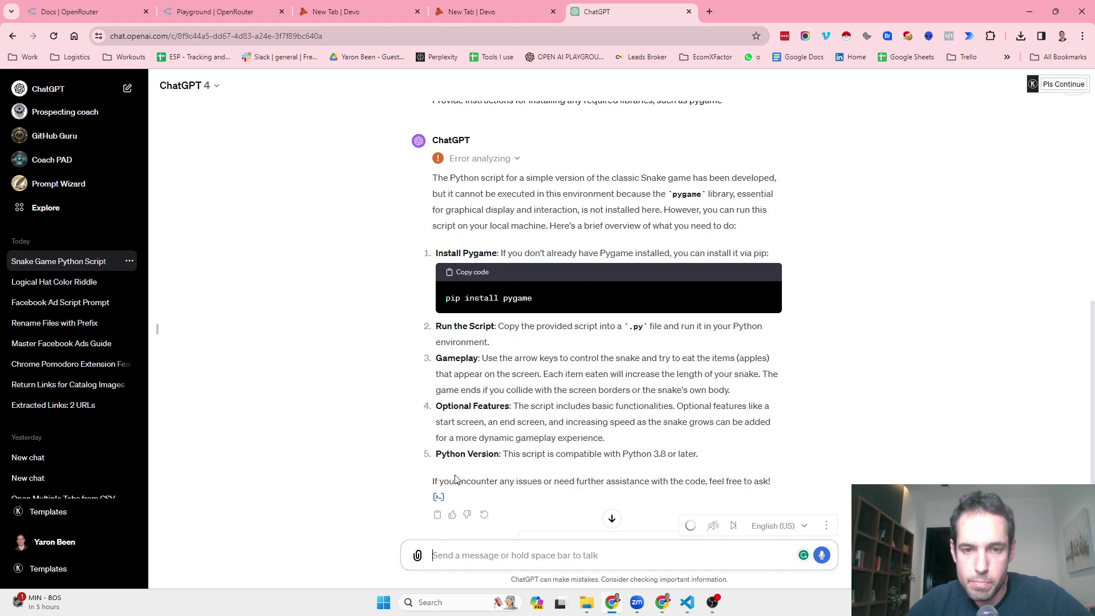
click(439, 497)
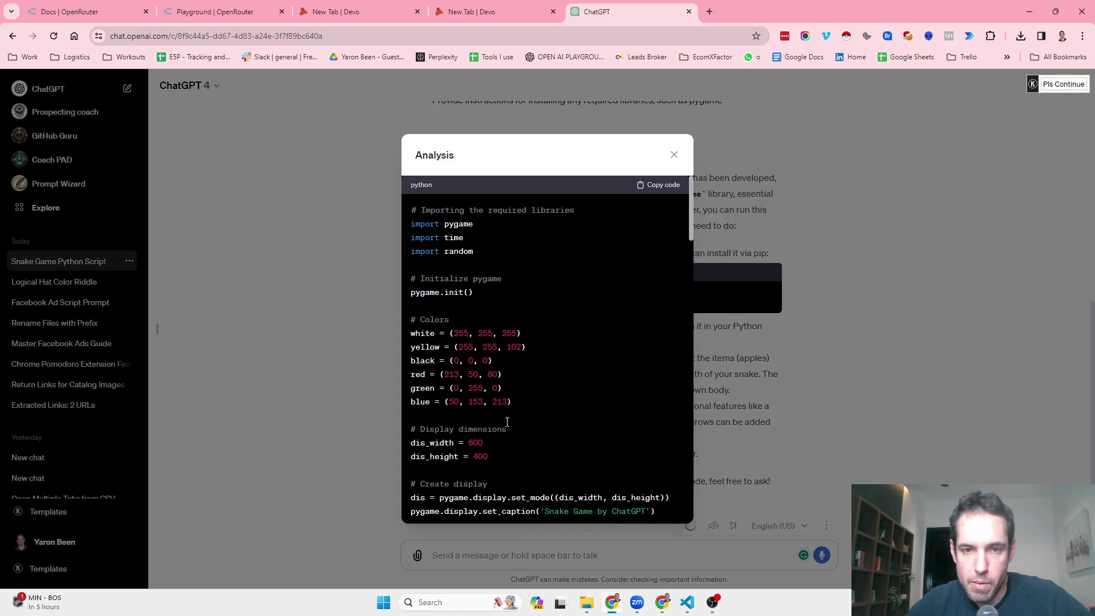
click(653, 186)
Paste the Snake code into a new VS Code file and save it as snake1912.py.
click(687, 602)
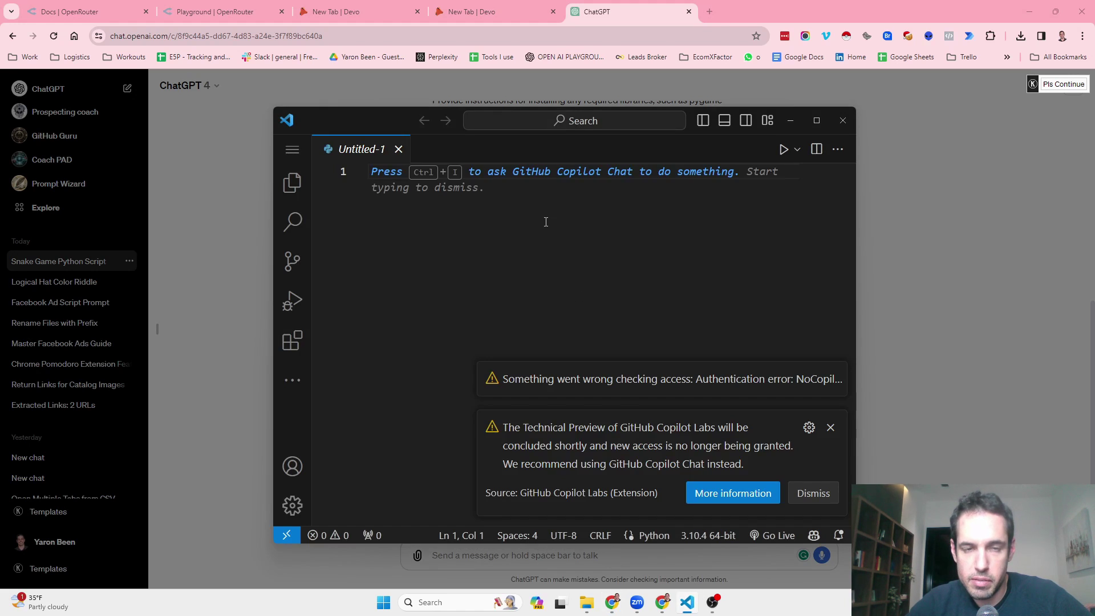
key(ctrl+v)
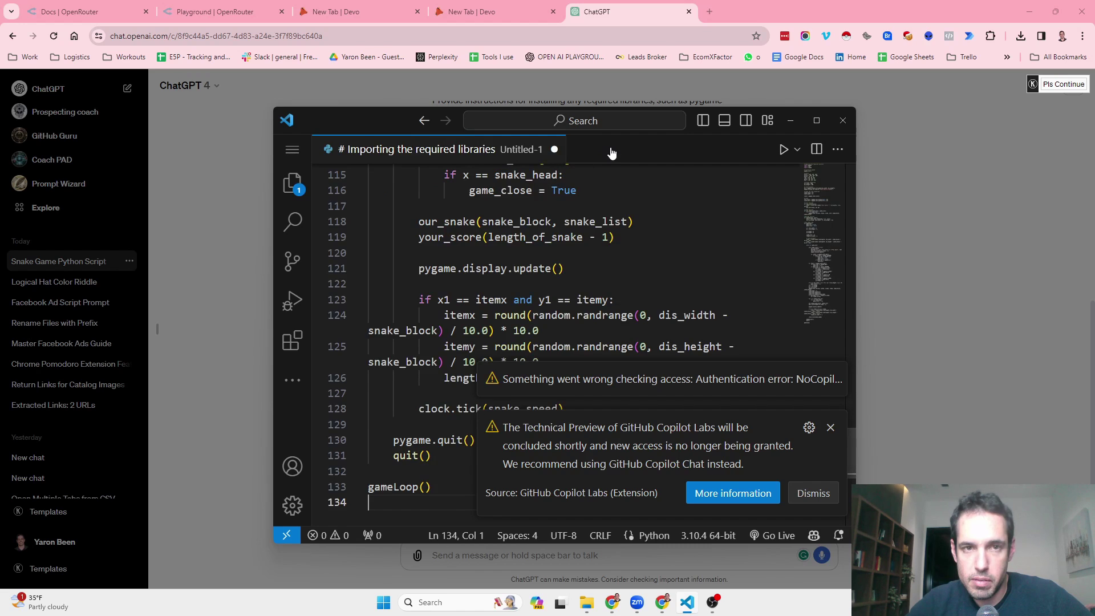
key(ctrl+s)
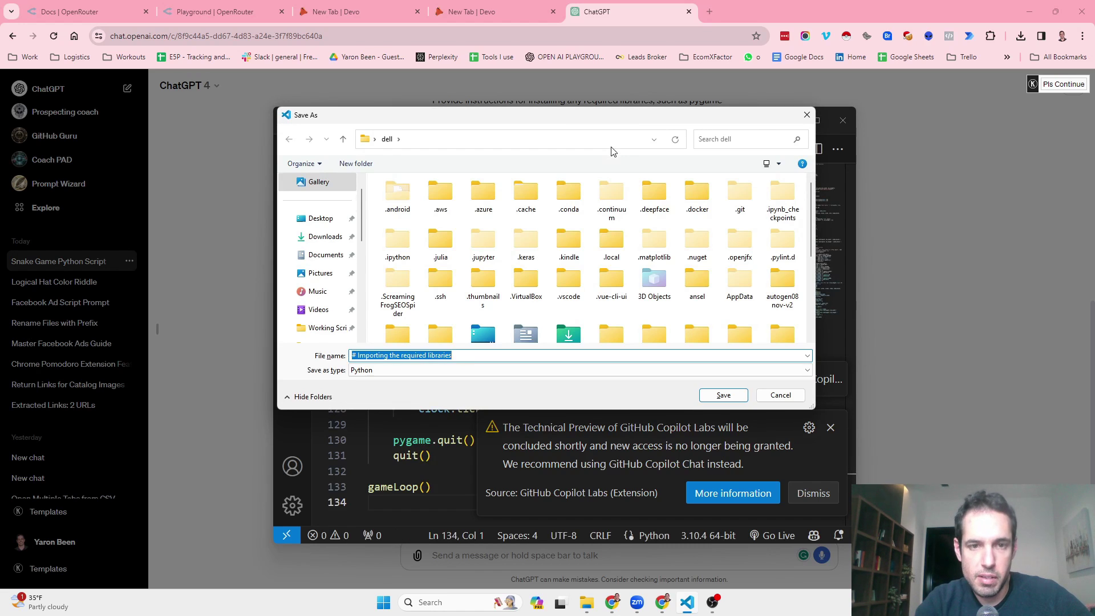
text(snameak)
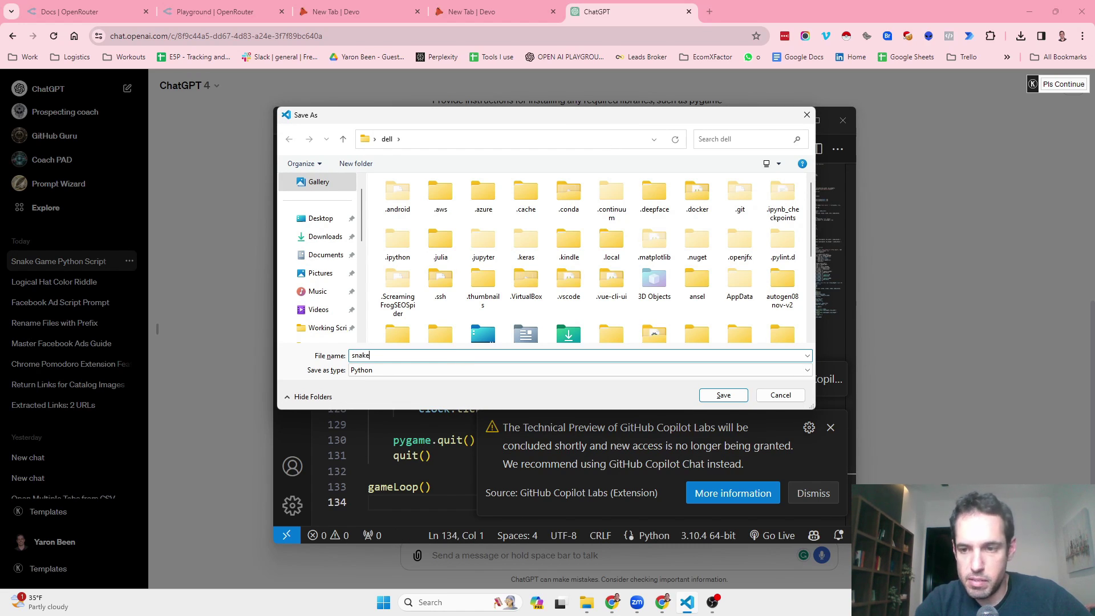
key(Return)
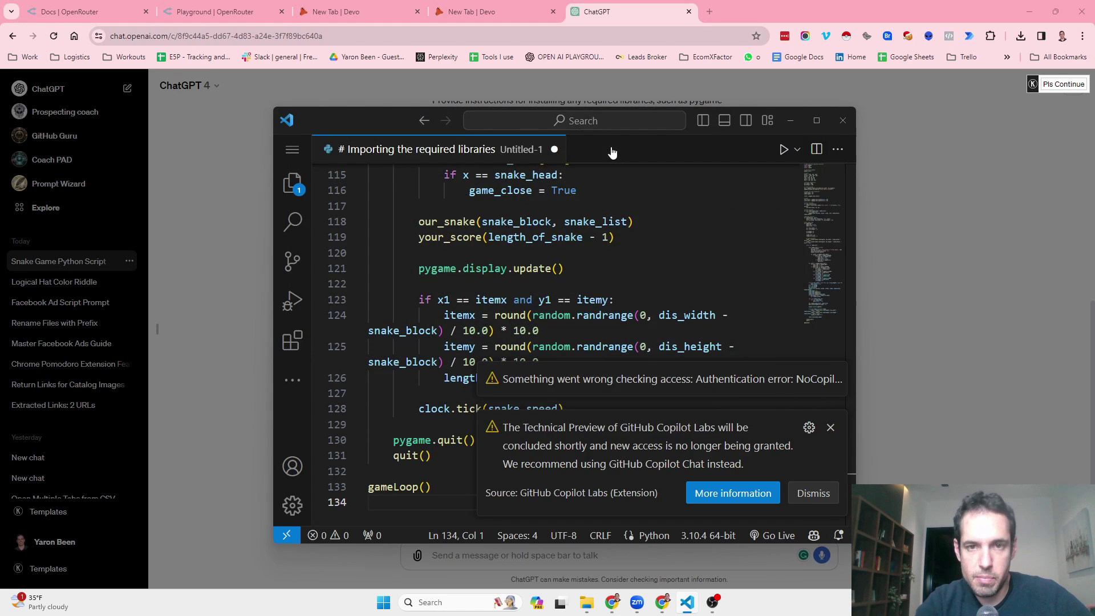
Dismiss the Git and Copilot notifications and run snake1912.py.
click(784, 150)
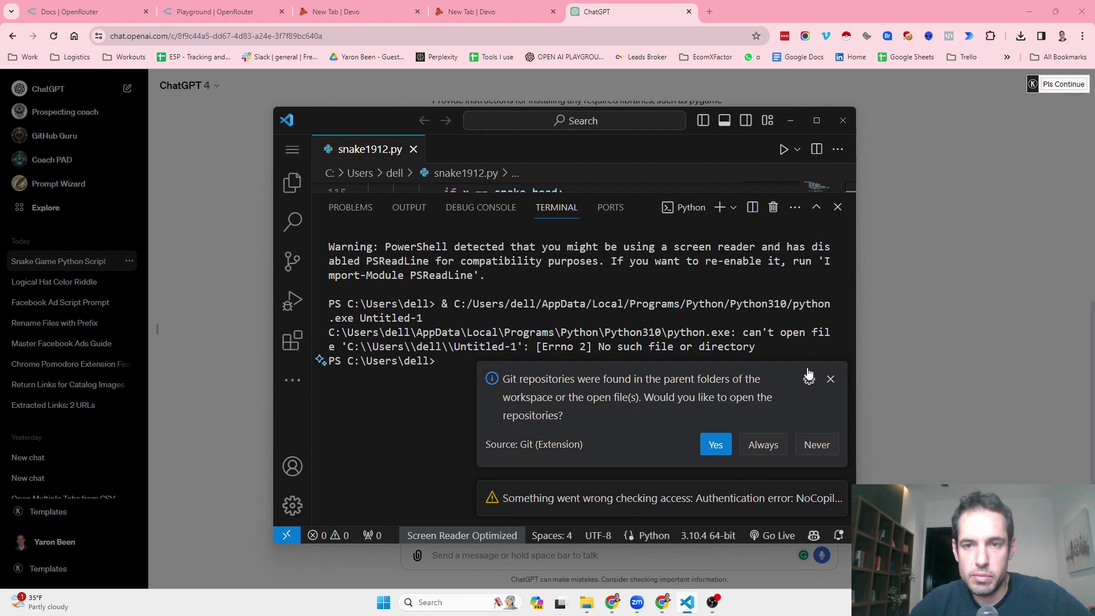
click(831, 381)
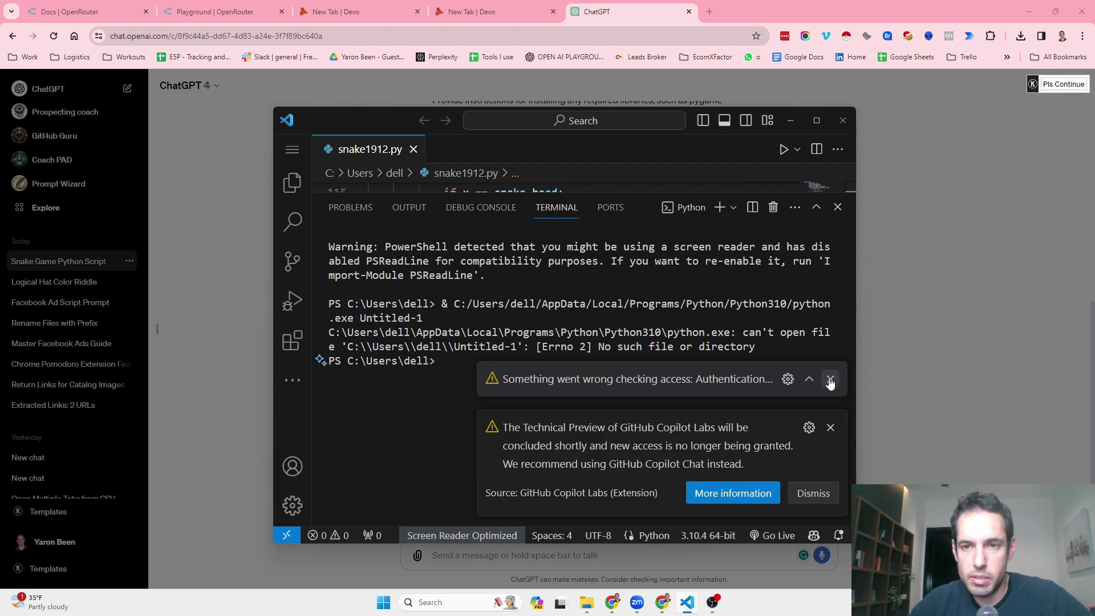
click(831, 381)
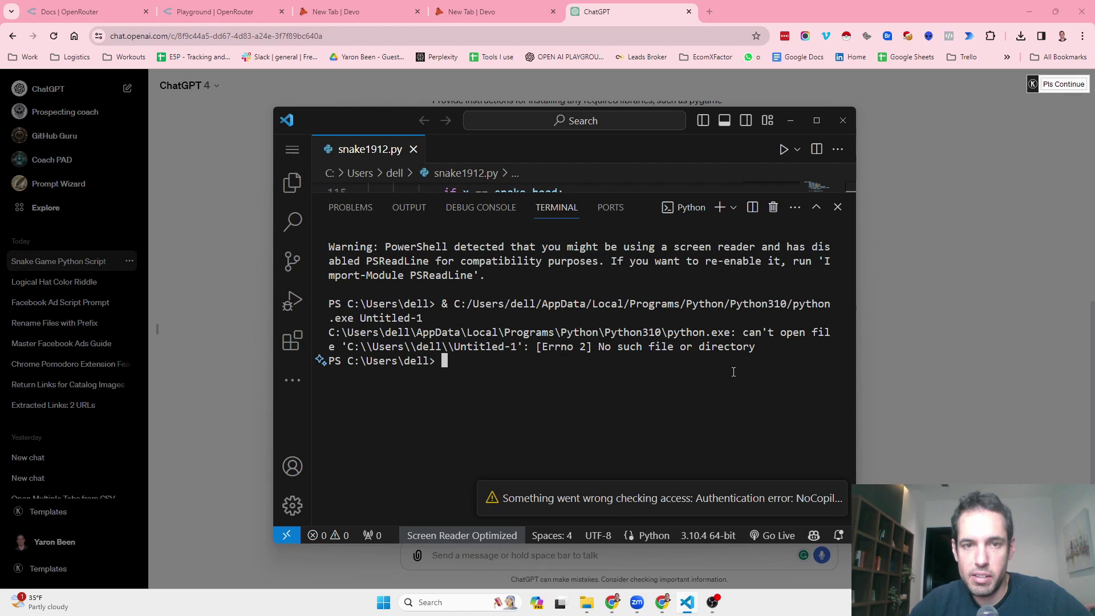
click(783, 150)
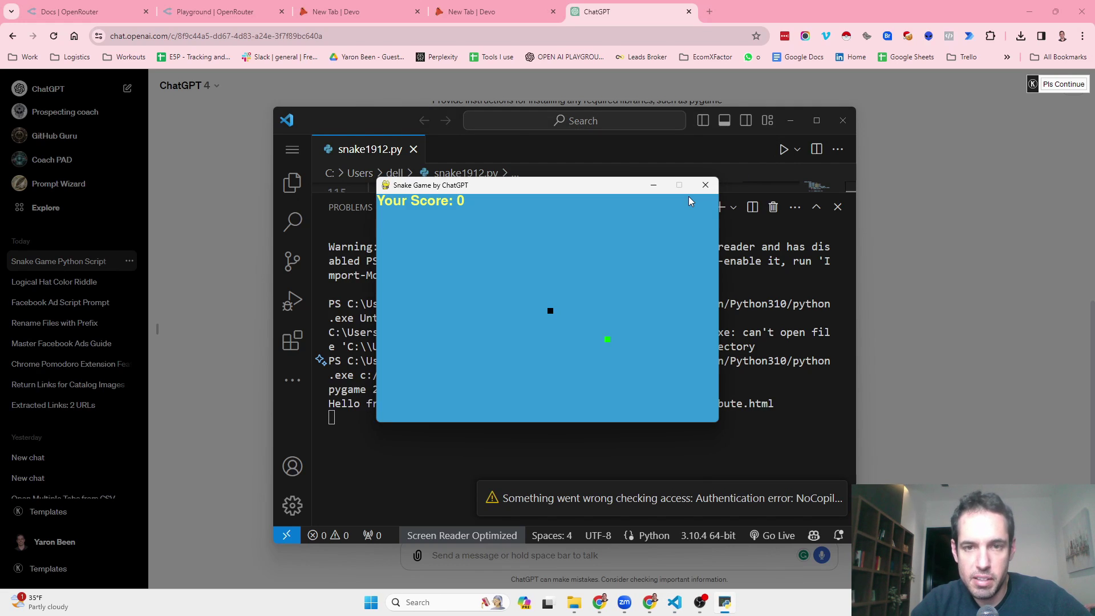
Steer the snake with the arrow keys to a score of 4, then quit with Q after hitting the wall.
key(Right)
key(Down)
key(Right)
key(Up)
key(Left)
key(Down)
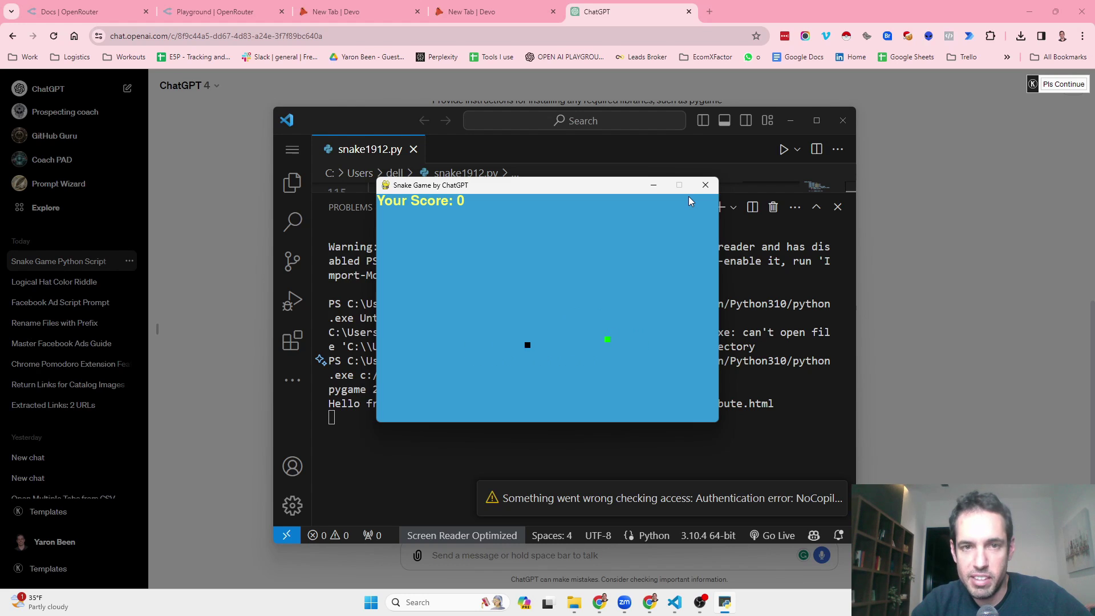
key(Up)
key(Left)
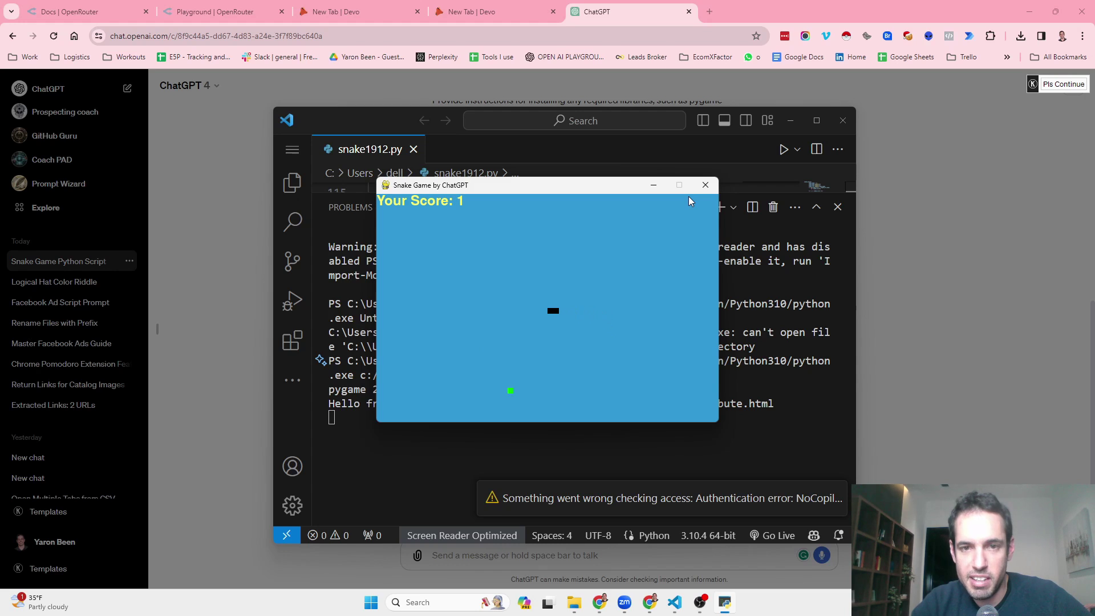
key(Down)
key(Left)
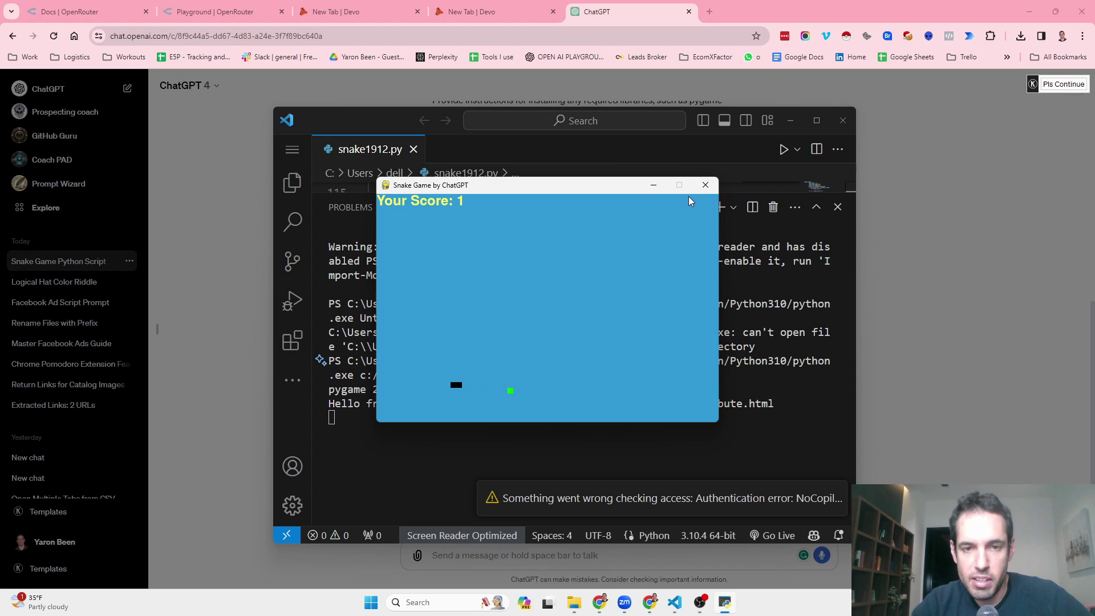
key(Down)
key(Right)
key(Up)
key(Left)
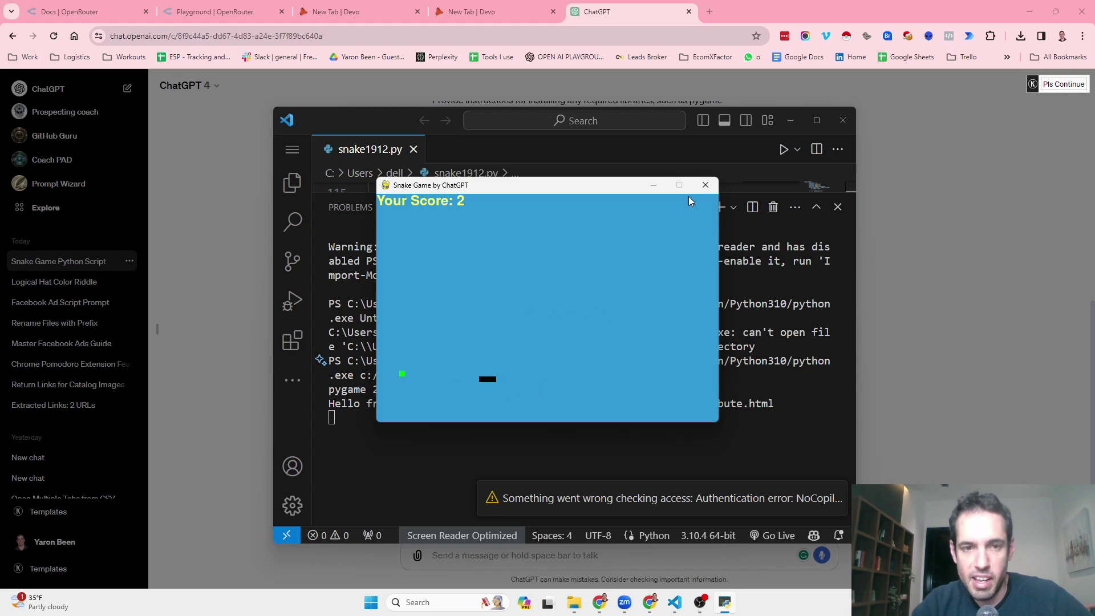
key(Up)
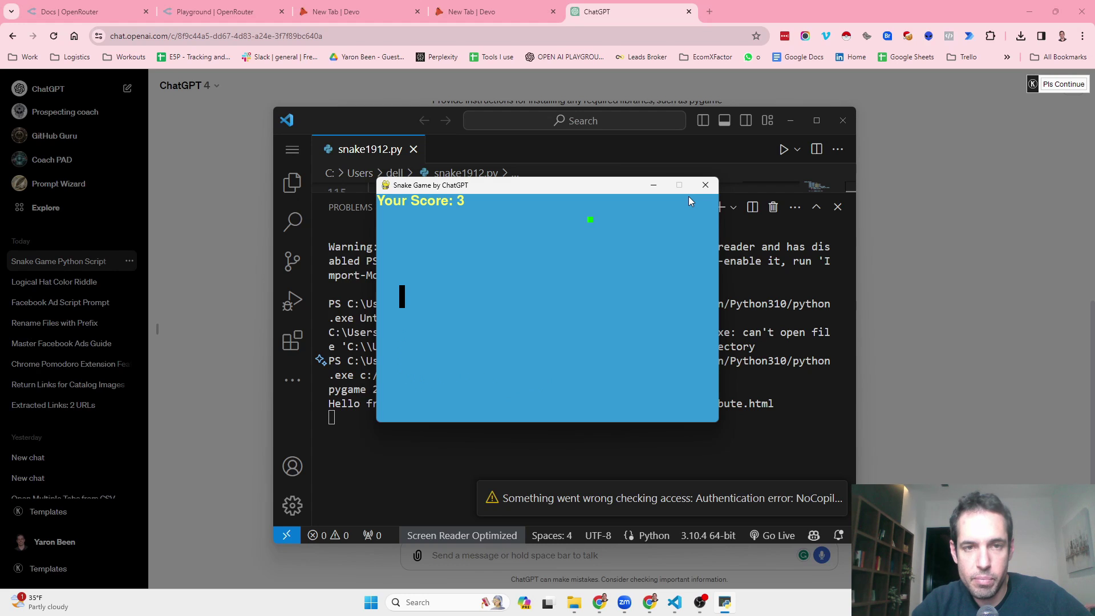
key(Right)
key(Up)
key(Right)
key(Down)
key(Left)
key(Up)
key(Left)
key(Down)
key(Left)
key(Up)
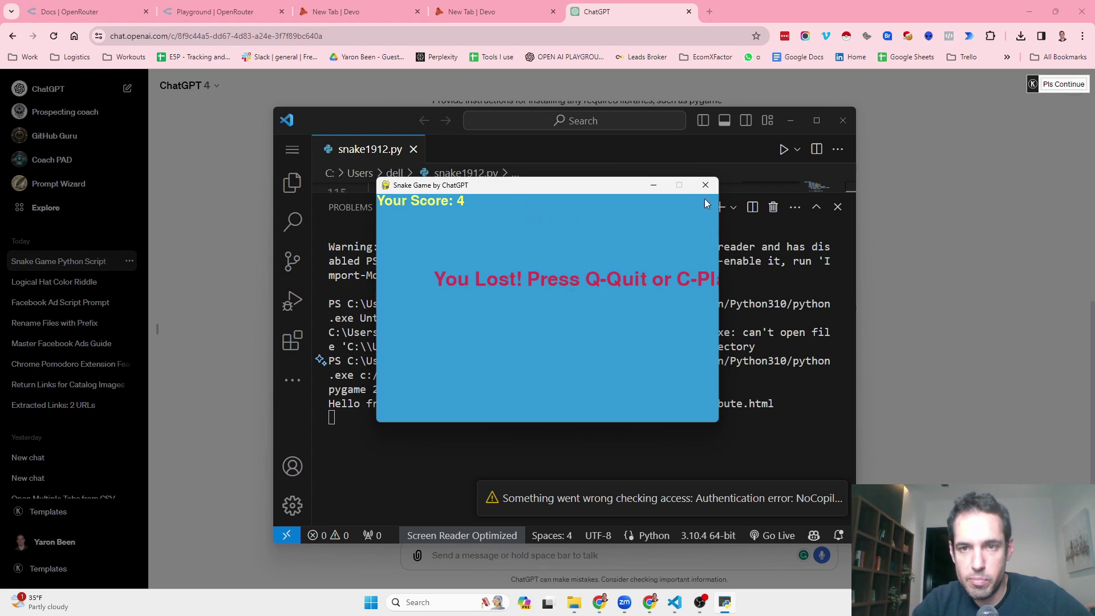
key(q)
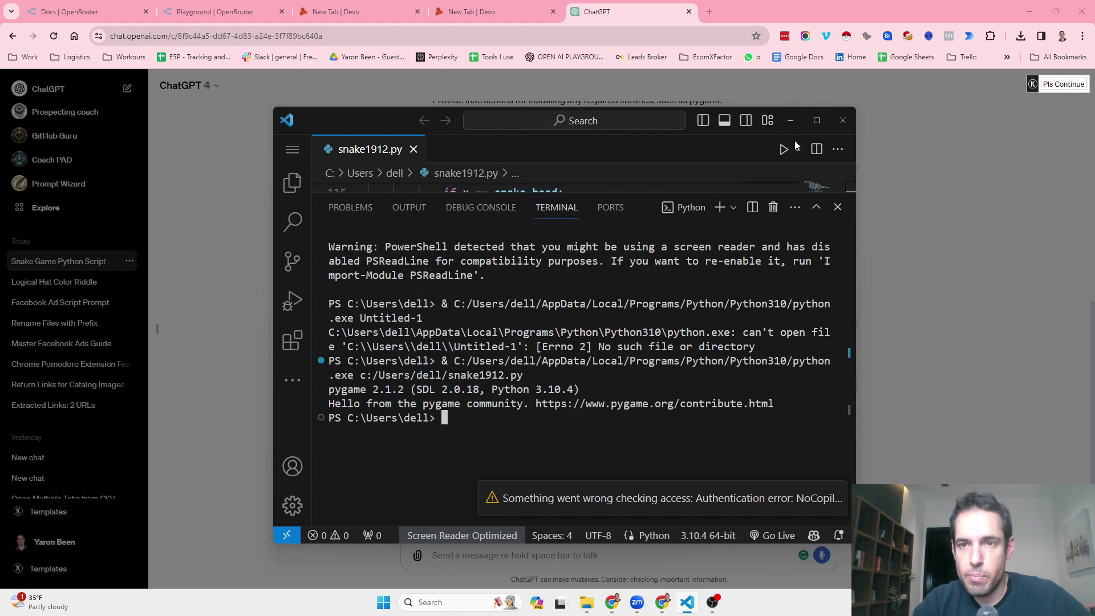
Rerun the script and play a round with the arrow keys until the snake crashes into the left wall.
click(784, 149)
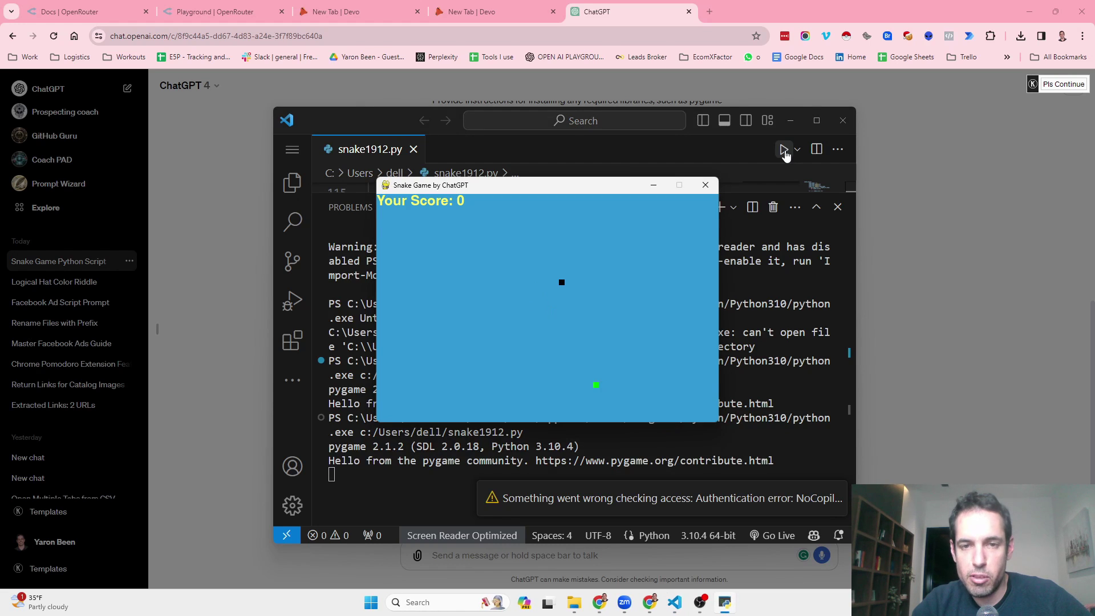
key(Down)
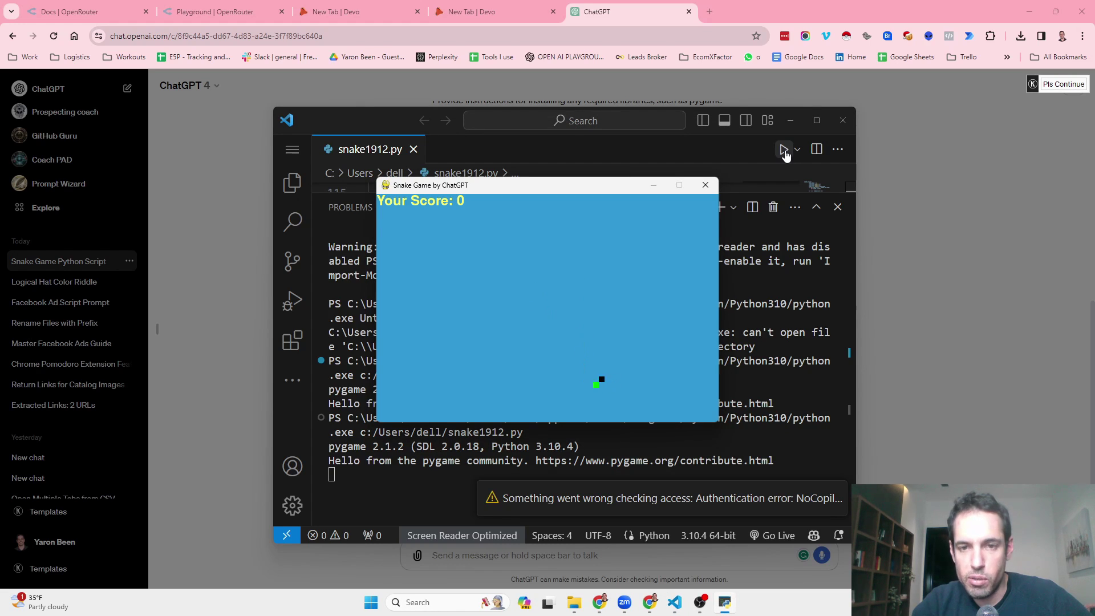
key(Left)
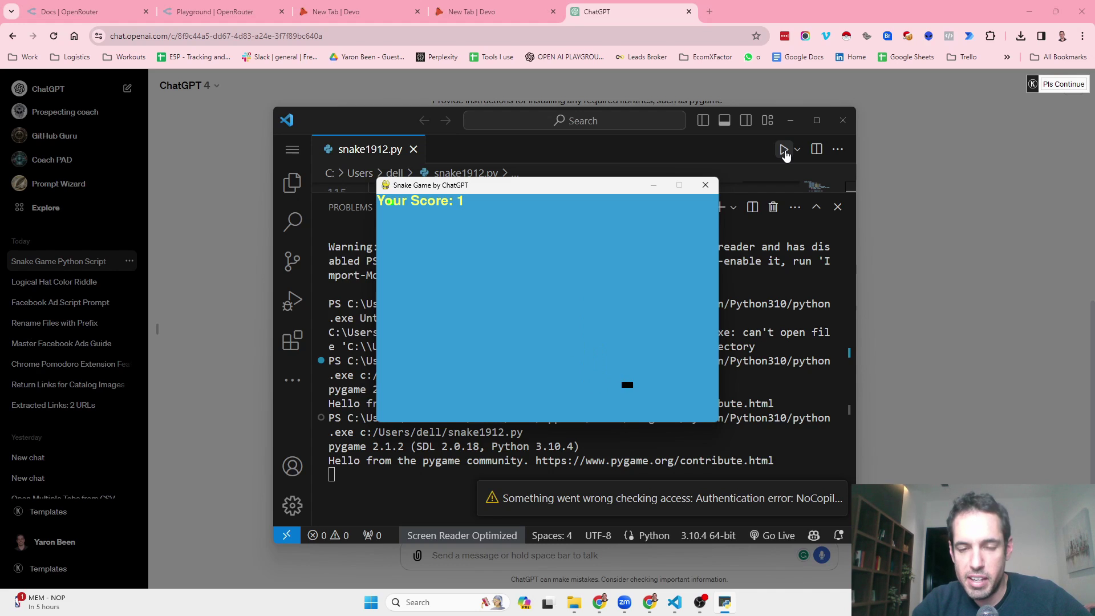
key(Up)
key(Left)
key(Up)
key(Left)
key(Down)
key(Left)
key(Up)
key(Right)
key(Up)
key(Left)
key(Down)
key(Left)
key(Up)
key(Right)
key(Down)
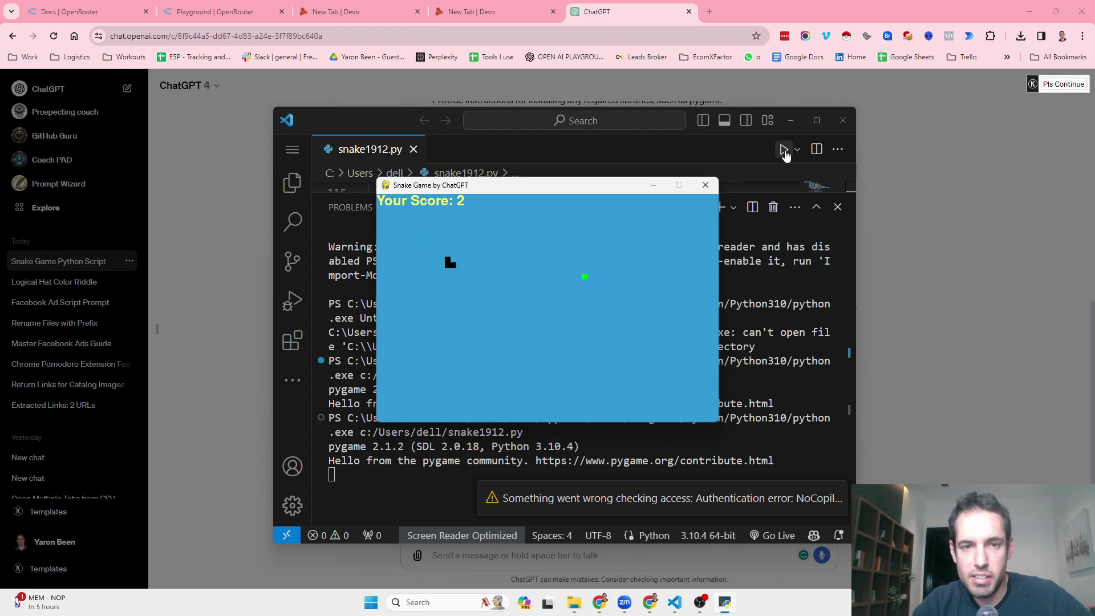
key(Right)
key(Down)
key(Right)
key(Up)
key(Left)
key(Down)
key(Right)
key(Up)
key(Left)
key(Down)
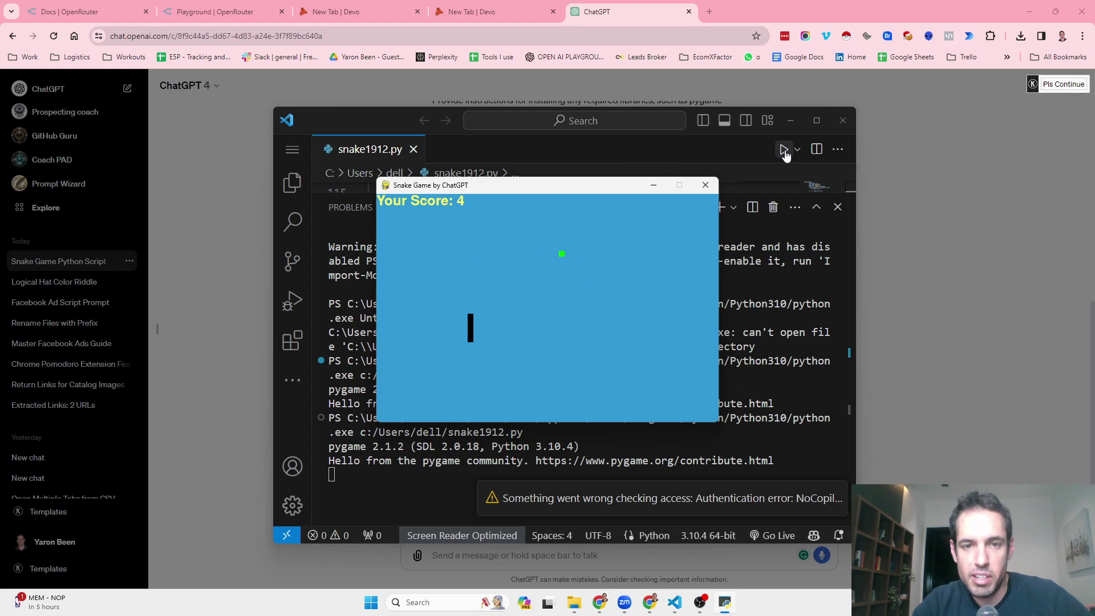
key(Left)
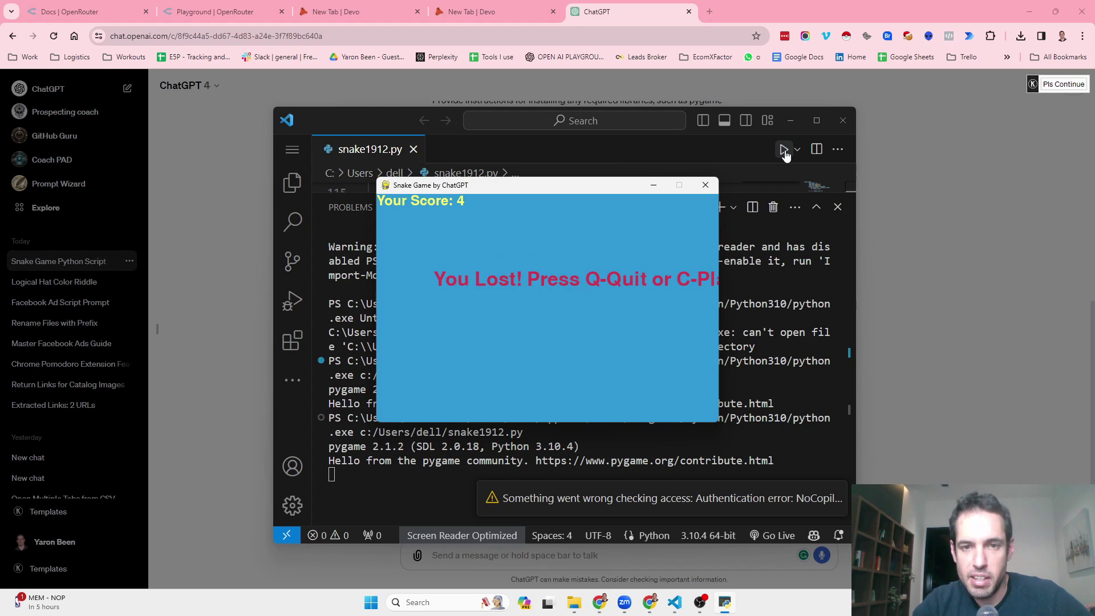
Replay with C and steer the snake in a staircase down and to the left.
key(c)
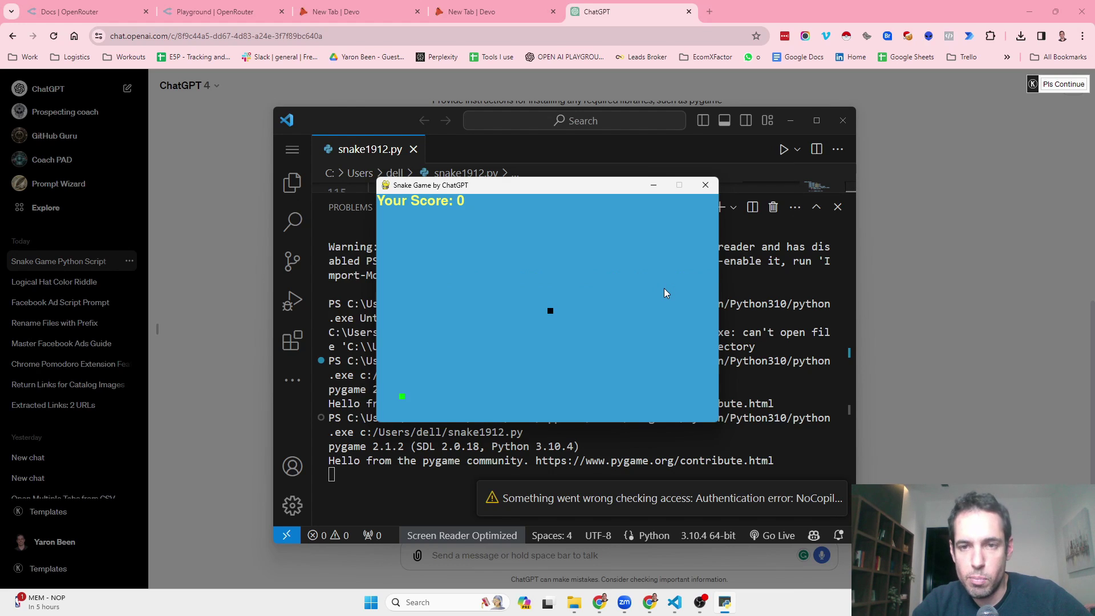
key(Up)
key(Left)
key(Down)
key(Left)
key(Down)
key(Left)
key(Down)
key(Left)
key(Down)
key(Left)
key(Down)
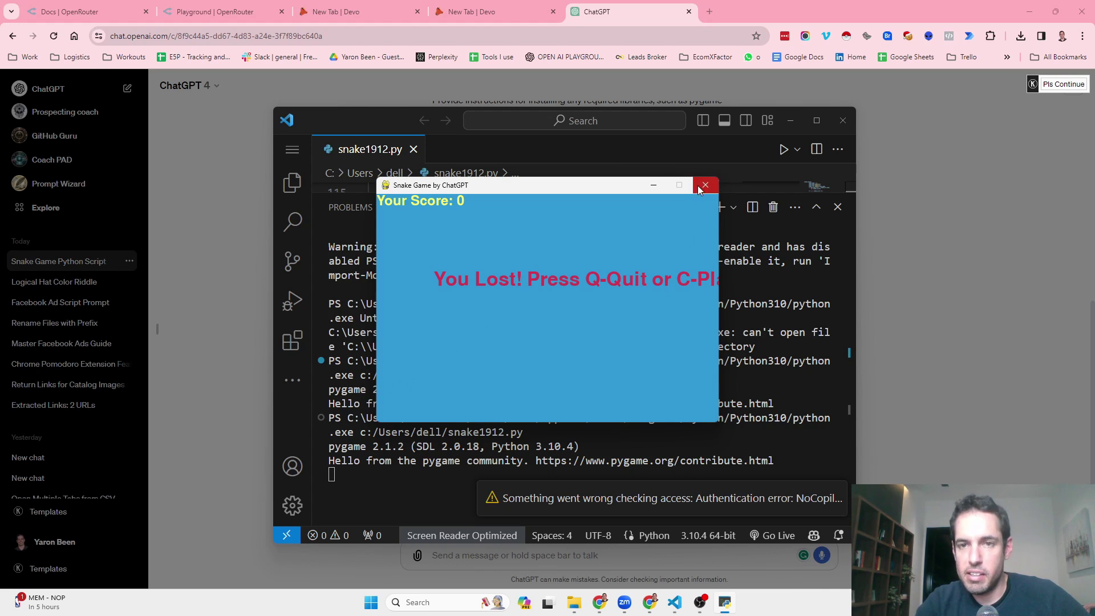
Close the Snake Game window.
click(386, 185)
click(409, 269)
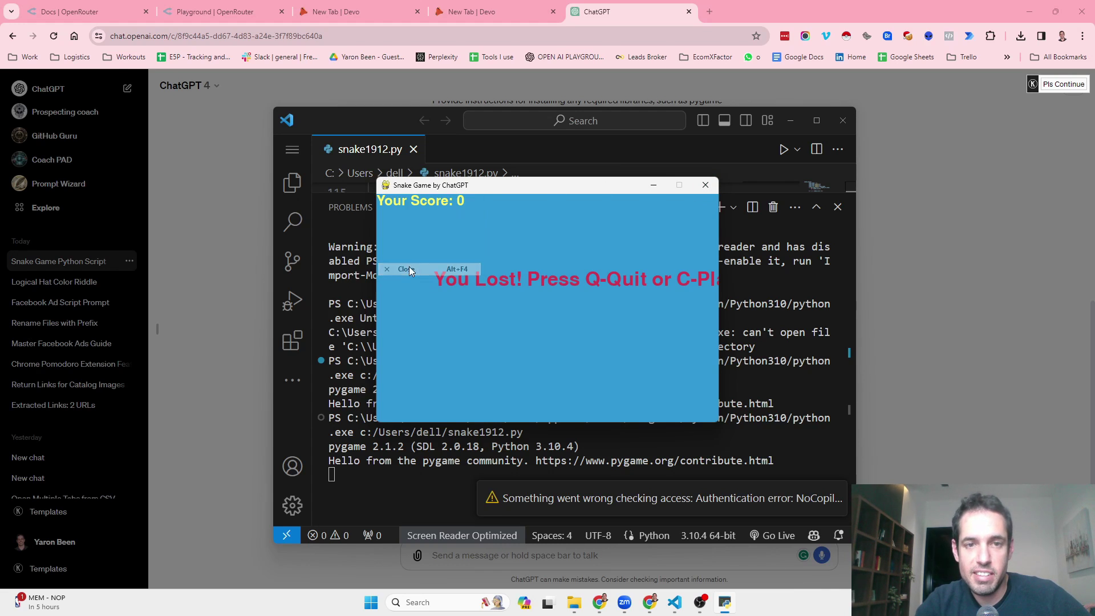
click(705, 186)
click(912, 180)
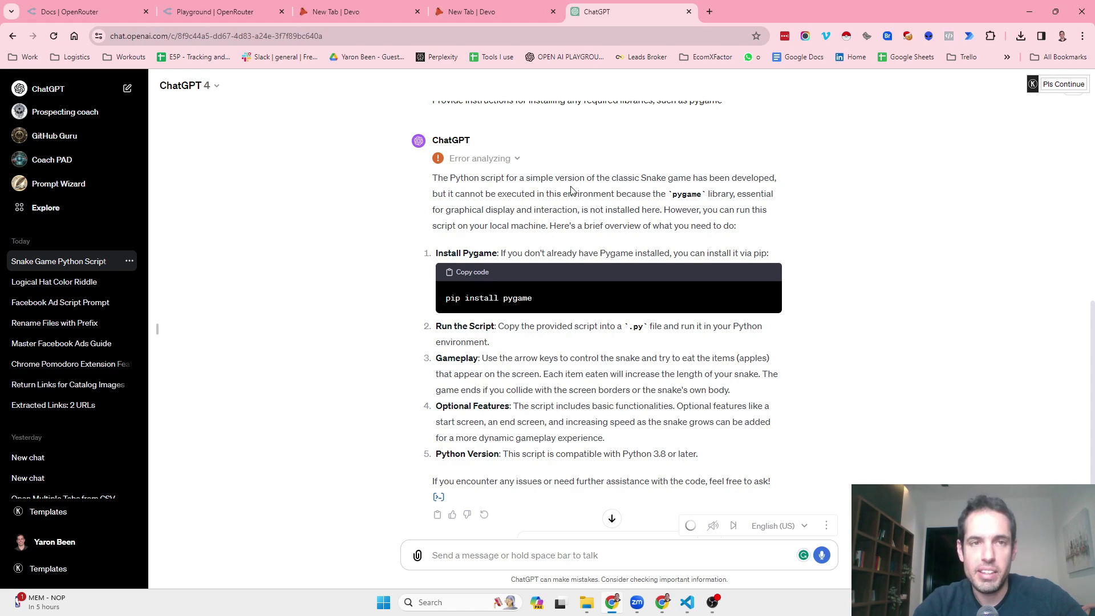
Open the Prompt Wizard GPT from the sidebar to start a fresh chat showing its four conversation starters.
click(87, 184)
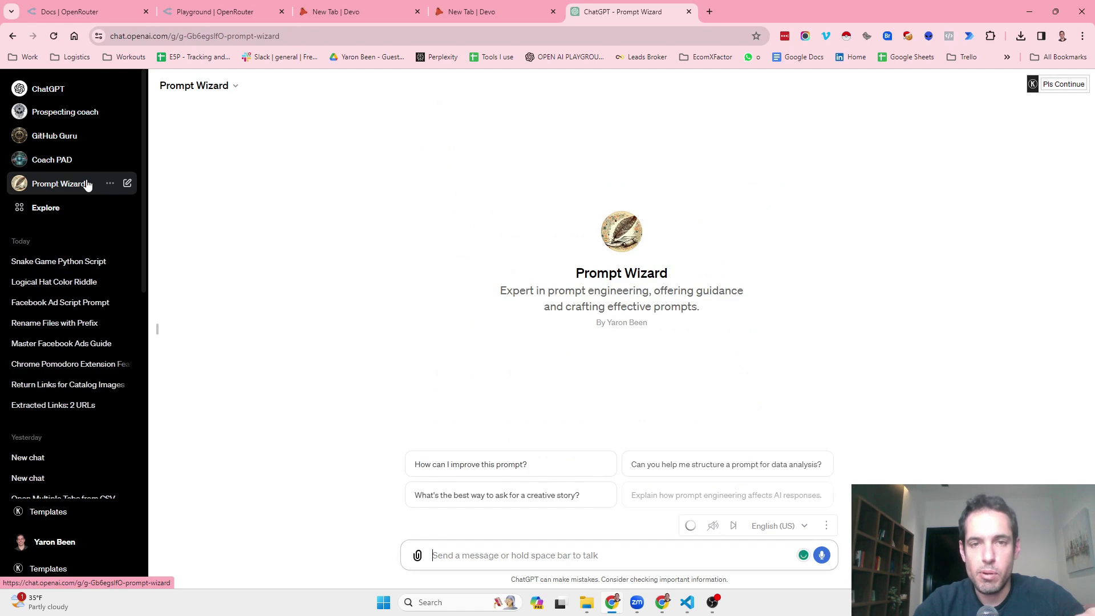